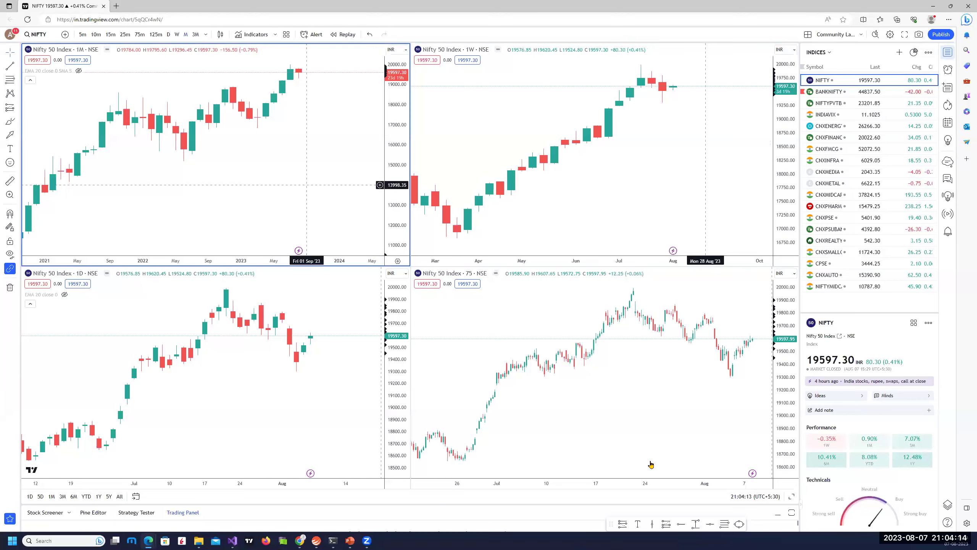
# - Maximize the Nifty monthly chart to fill the layout
pyautogui.click(790, 496)
pyautogui.scroll(3, 604, 268)
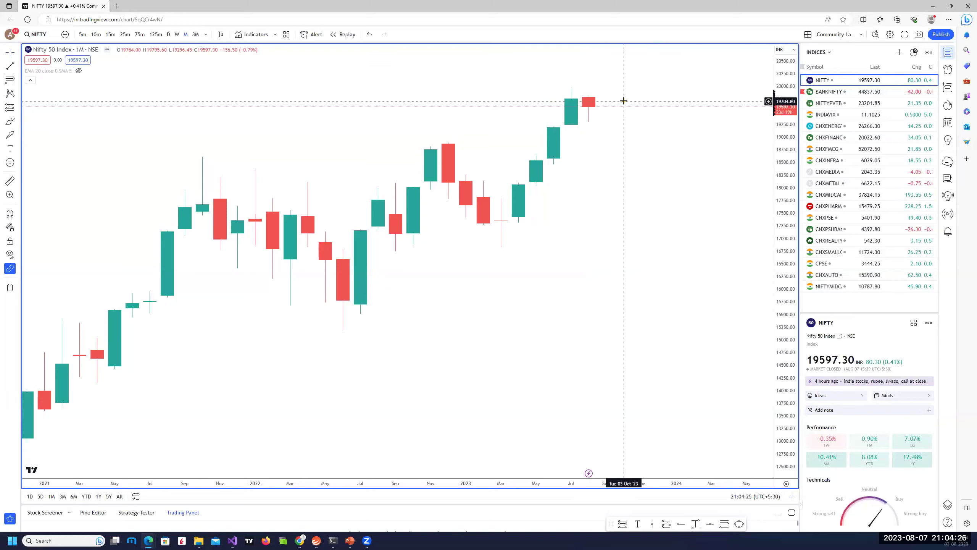
pyautogui.scroll(-3, 521, 215)
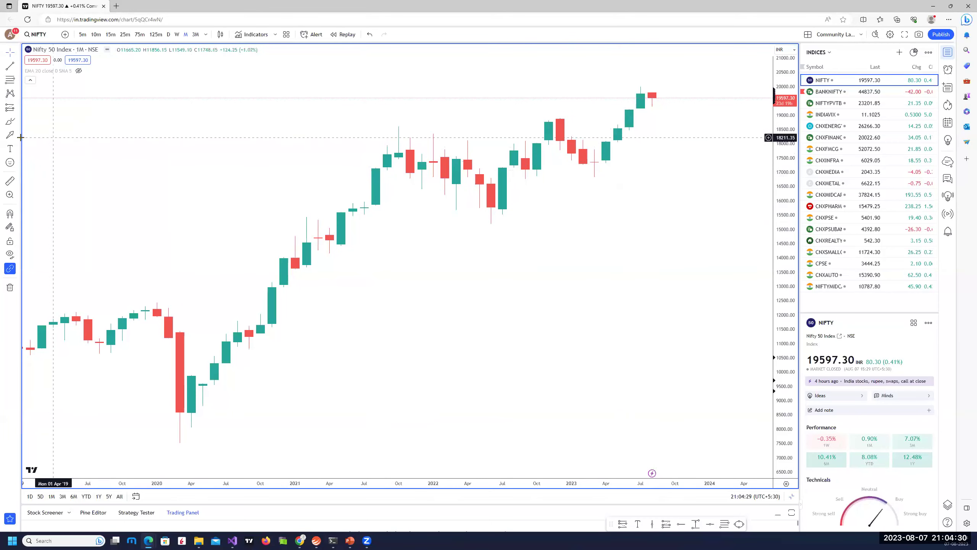
# - Draw a price-range zone from Aug 2022 to Mar 2023, 16,673–17,837, with the saved green zone template
pyautogui.click(18, 109)
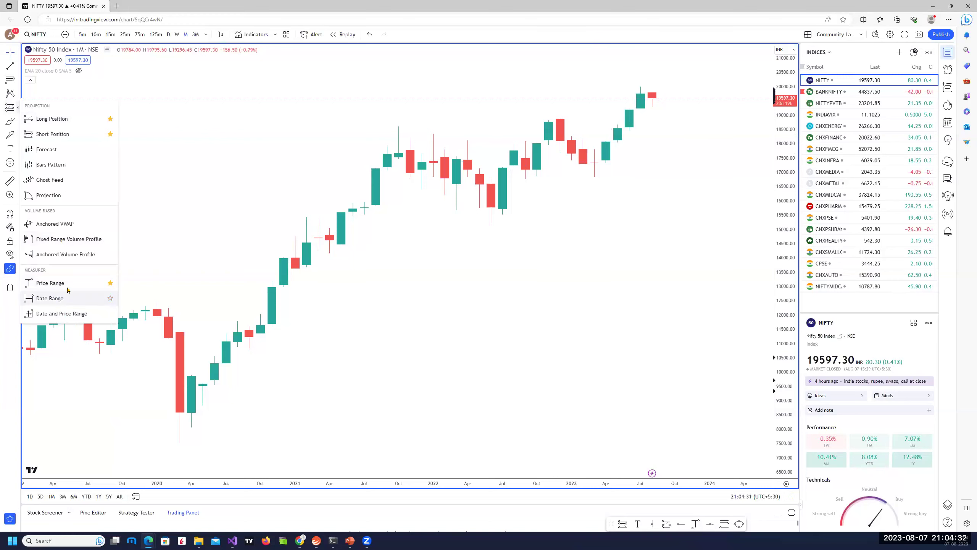
pyautogui.click(43, 282)
pyautogui.scroll(2, 692, 148)
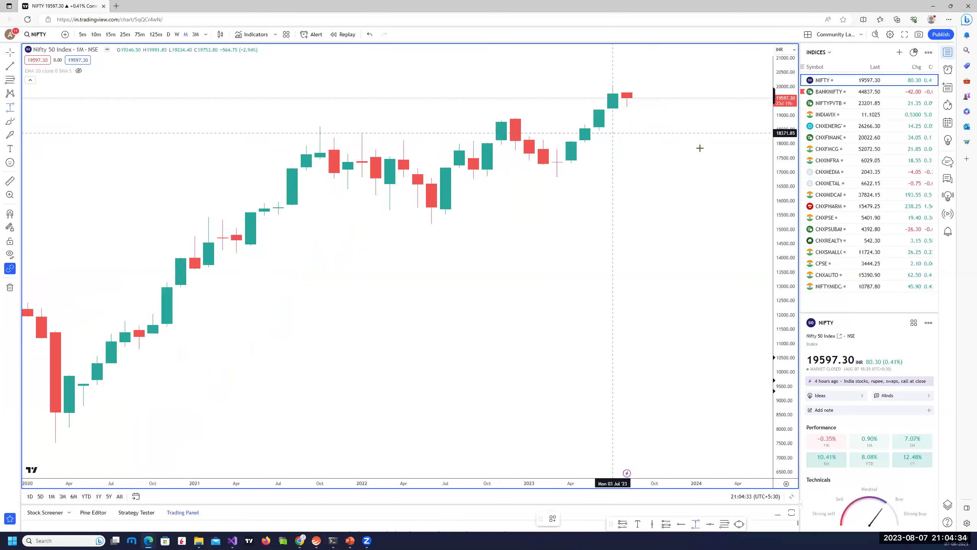
pyautogui.click(459, 148)
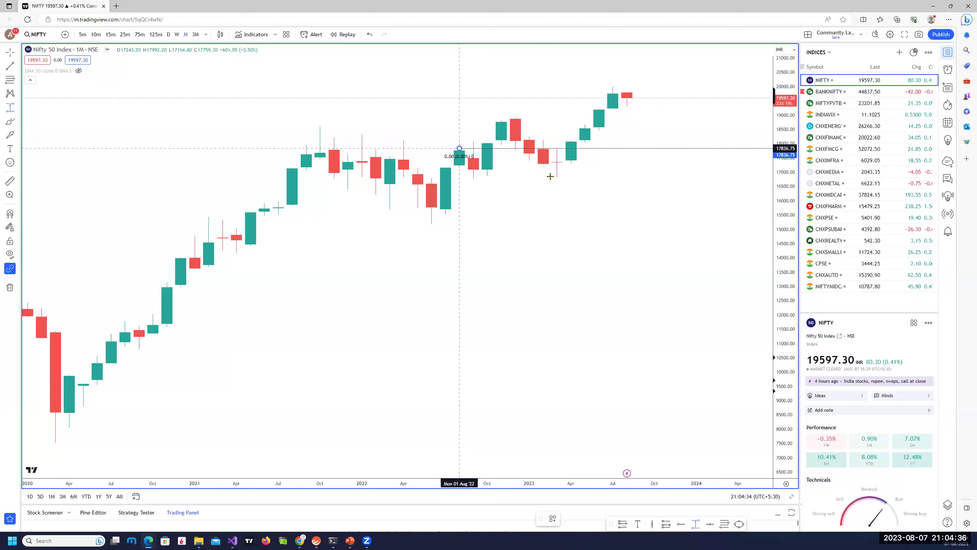
pyautogui.click(557, 181)
pyautogui.rightClick(558, 183)
pyautogui.moveTo(594, 186)
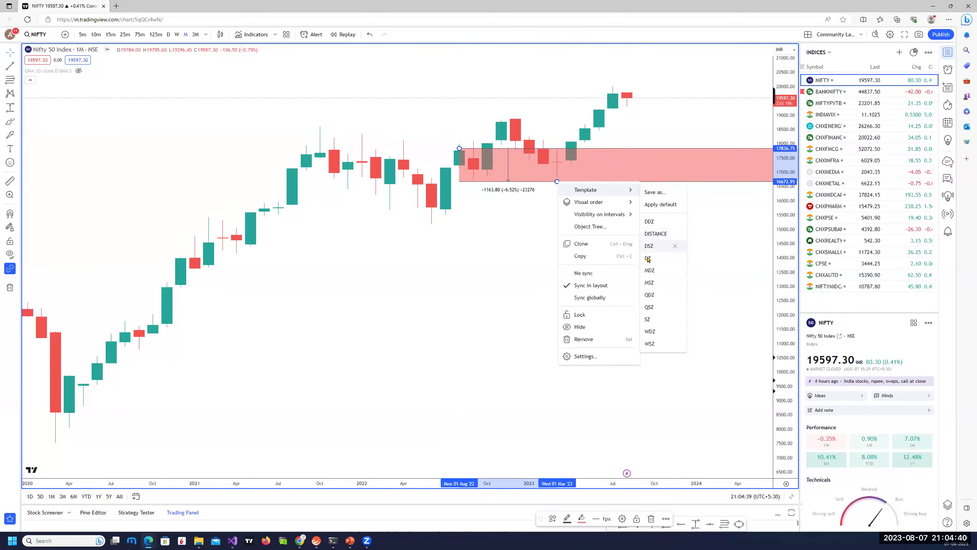
pyautogui.click(650, 282)
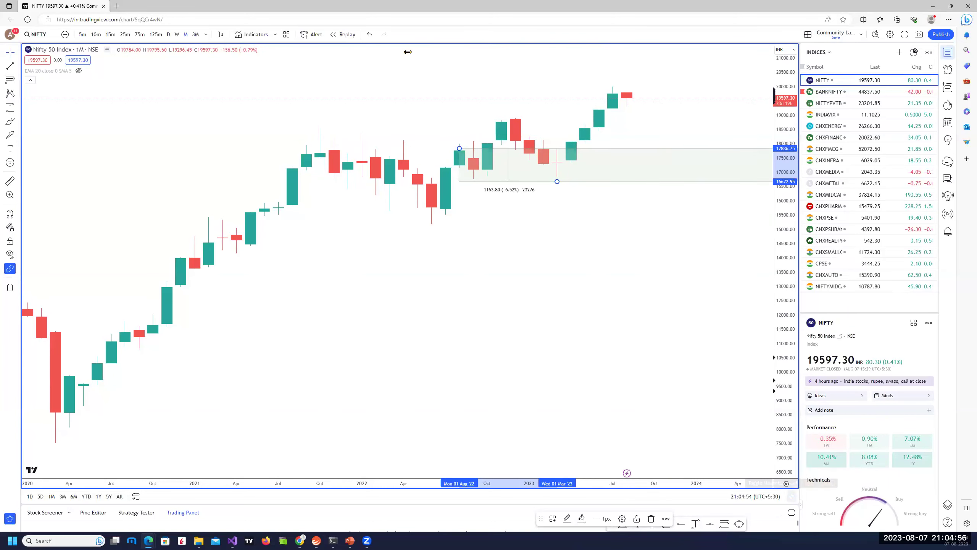
# - Restore the four-chart layout and maximize the weekly chart
pyautogui.click(791, 497)
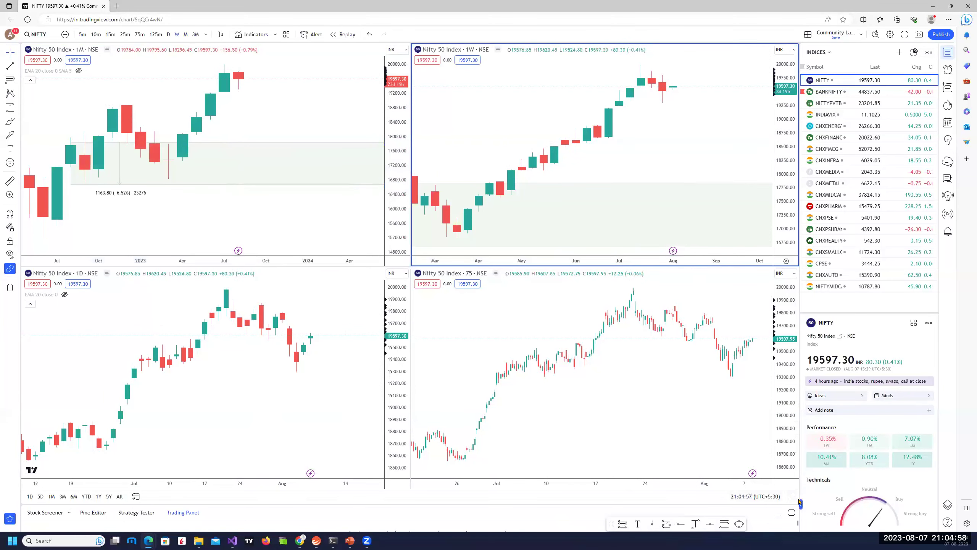
pyautogui.hotkey('alt', 'Return')
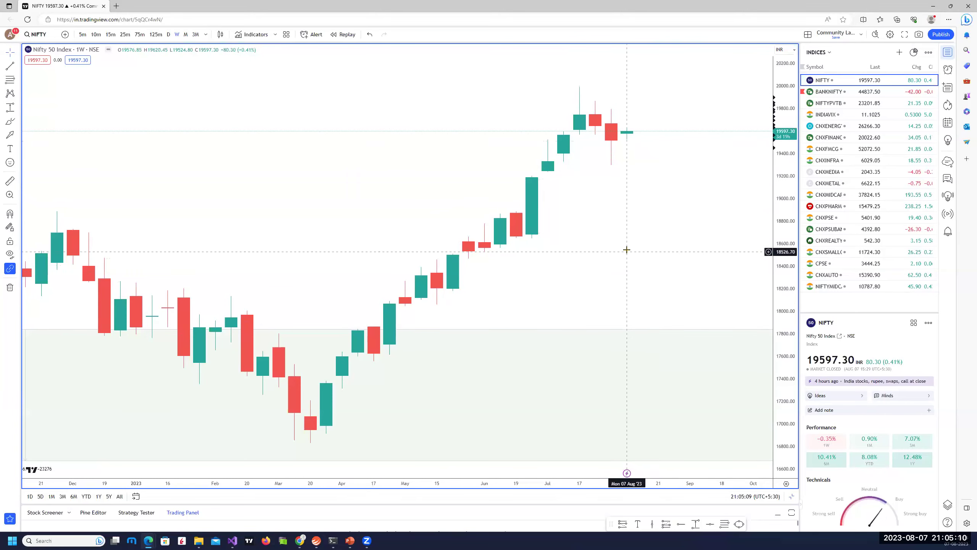
pyautogui.scroll(-4, 637, 247)
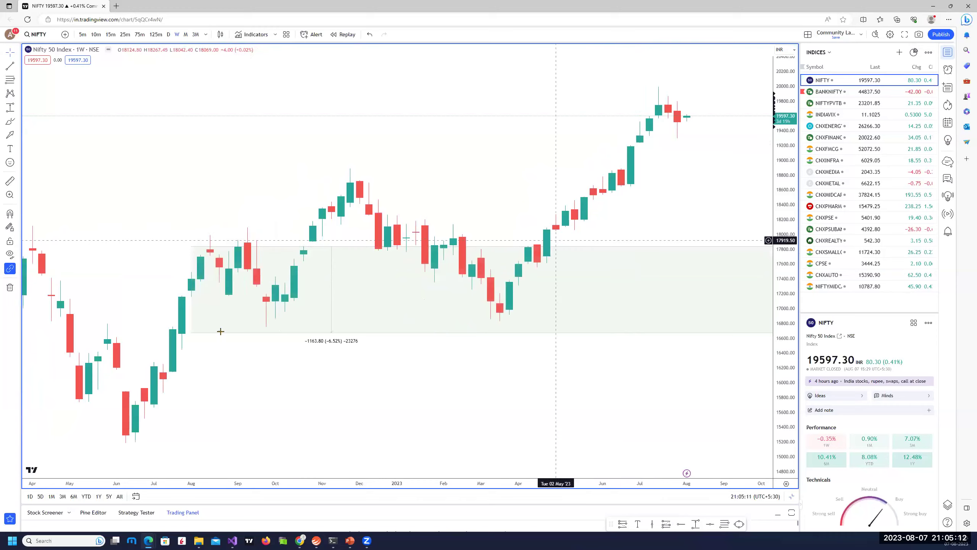
pyautogui.scroll(-4, 424, 317)
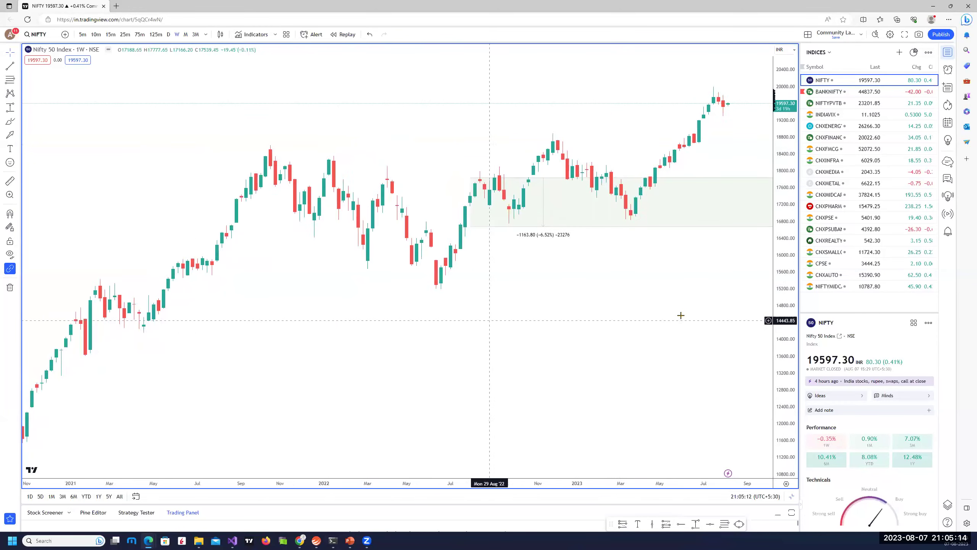
pyautogui.scroll(4, 620, 376)
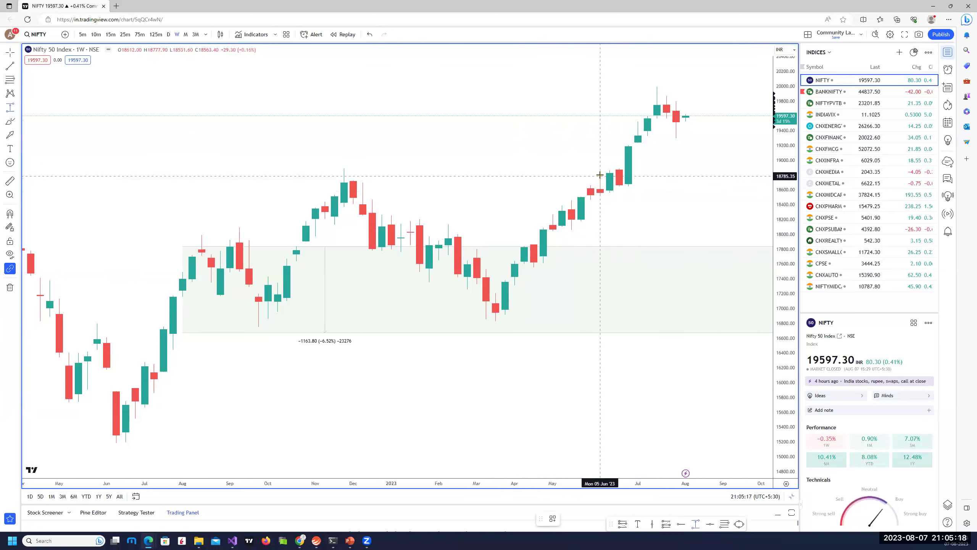
# - Mark a green weekly zone from 18,795.65 down to 18,450.35 using the WDZ template
pyautogui.moveTo(599, 175)
pyautogui.mouseDown()
pyautogui.moveTo(616, 189)
pyautogui.moveTo(591, 201)
pyautogui.mouseUp()
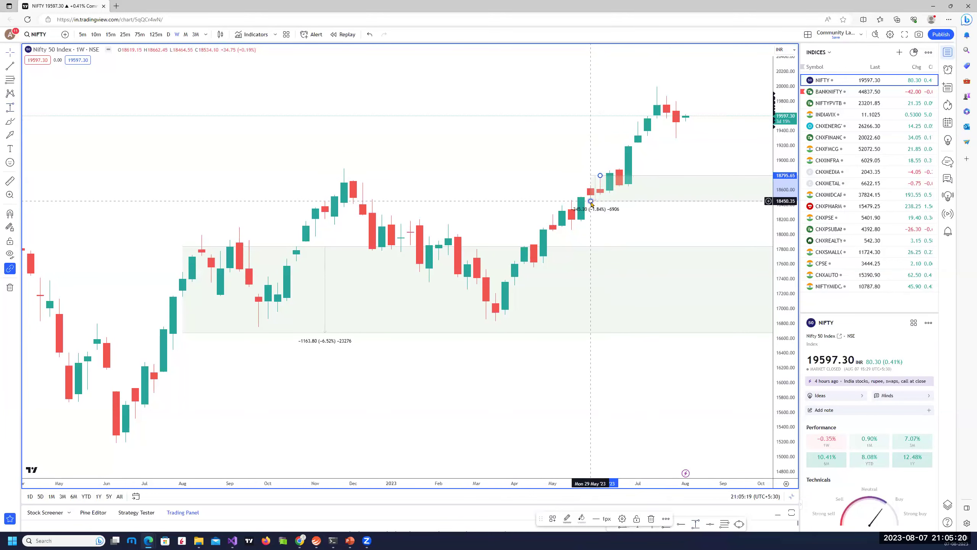
pyautogui.rightClick(591, 201)
pyautogui.moveTo(636, 208)
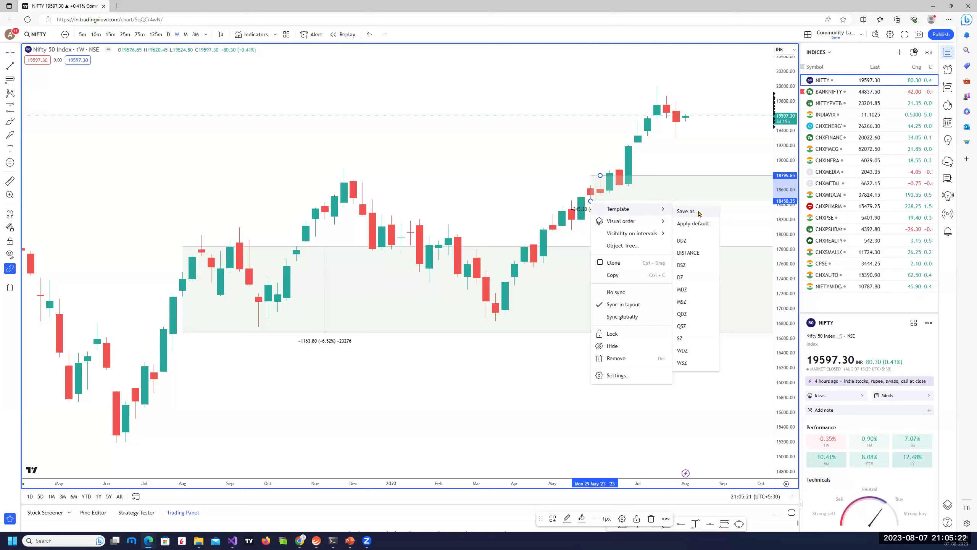
pyautogui.click(684, 351)
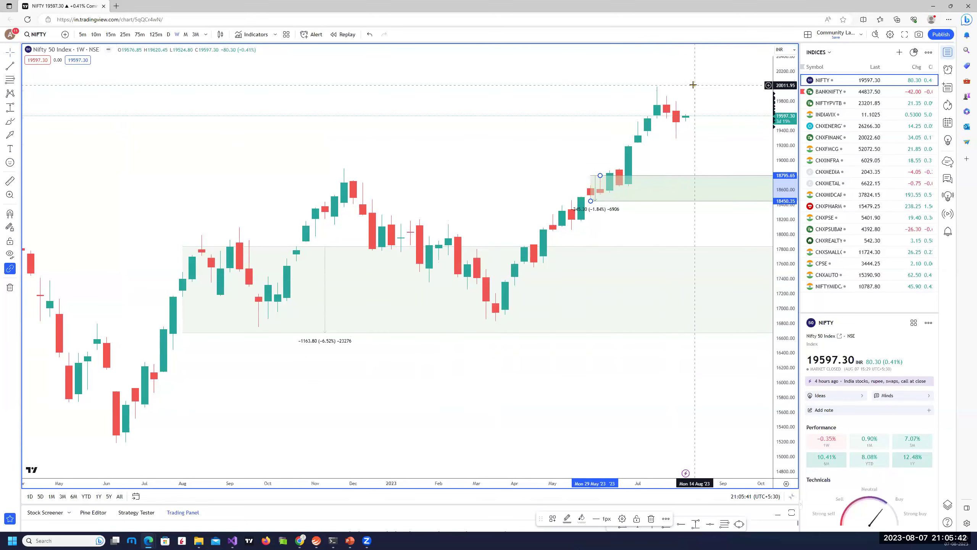
pyautogui.scroll(-3, 608, 136)
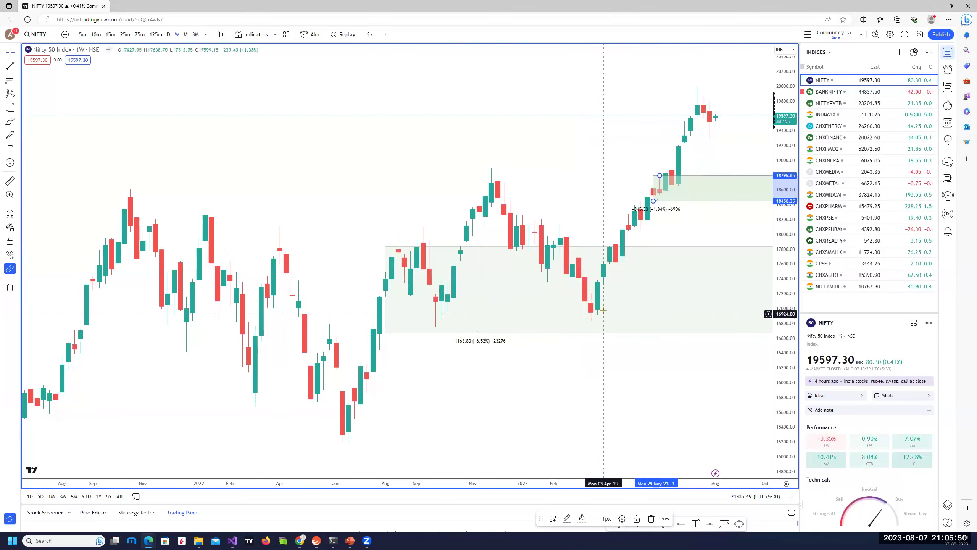
pyautogui.moveTo(468, 424); pyautogui.dragTo(420, 423)
pyautogui.scroll(5, 593, 227)
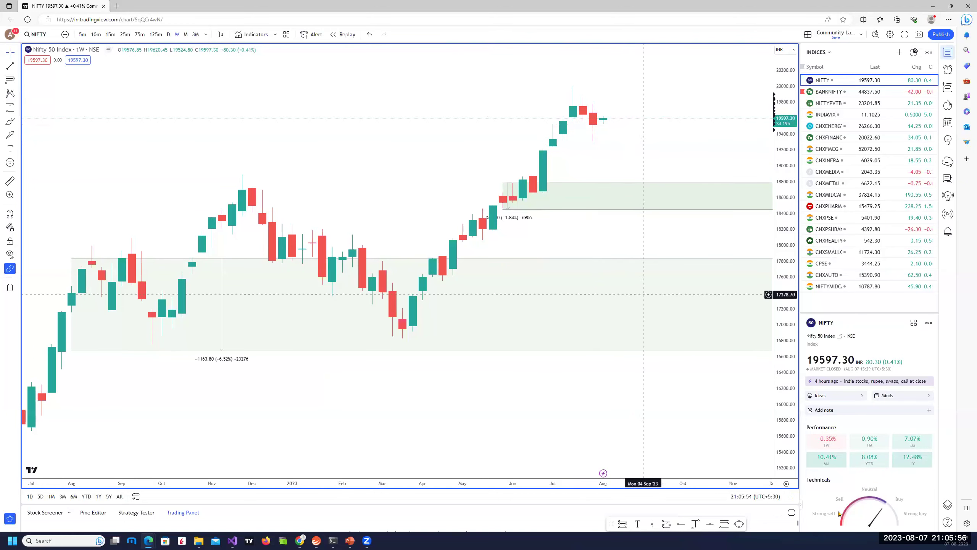
# - Maximize the daily chart and draw an early-July price-range zone, about 19,295–19,417
pyautogui.click(792, 496)
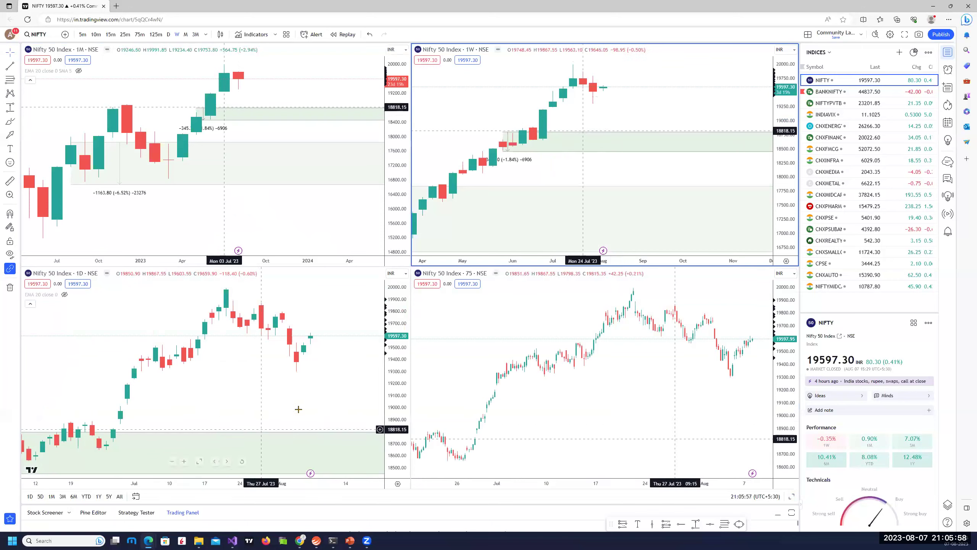
pyautogui.hotkey('alt', 'Return')
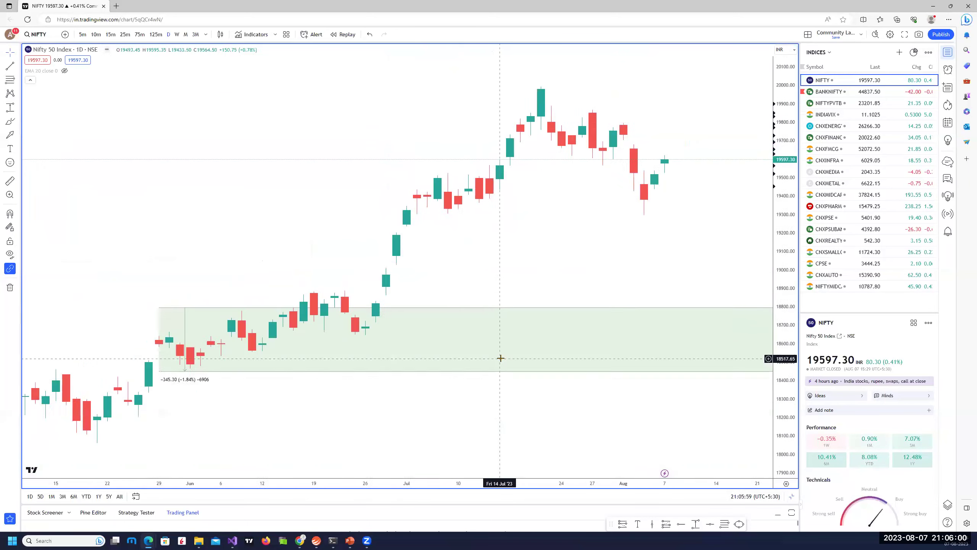
pyautogui.click(9, 108)
pyautogui.click(299, 227)
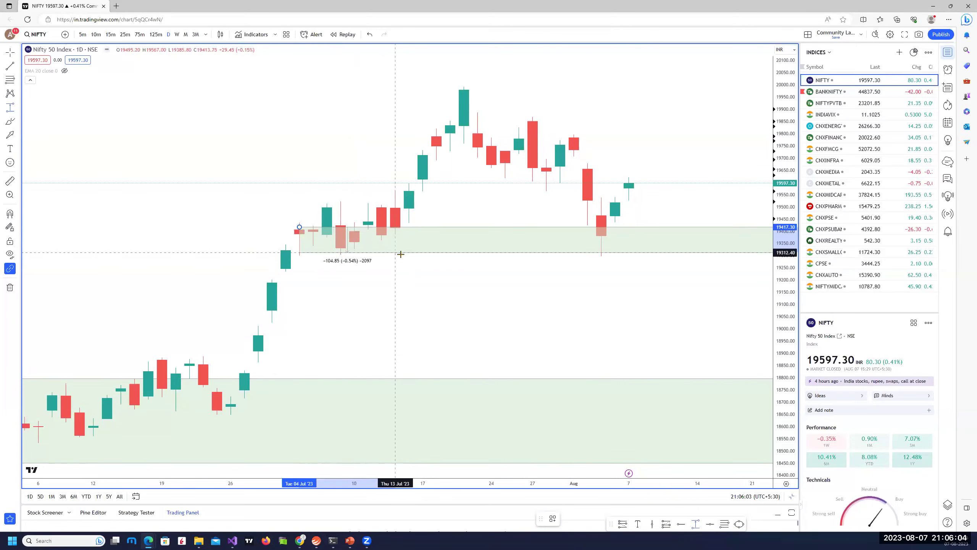
pyautogui.click(408, 257)
pyautogui.rightClick(408, 260)
pyautogui.moveTo(442, 265)
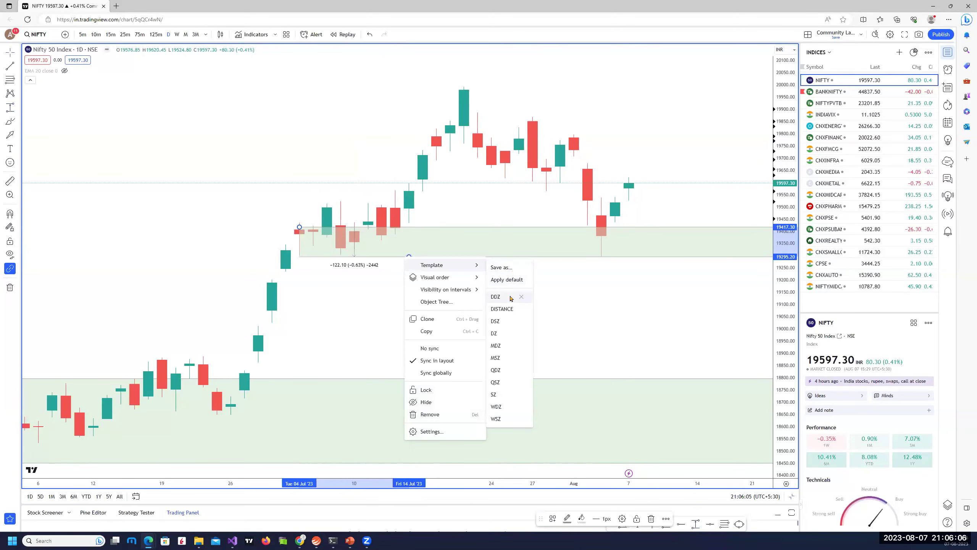
pyautogui.press('Escape')
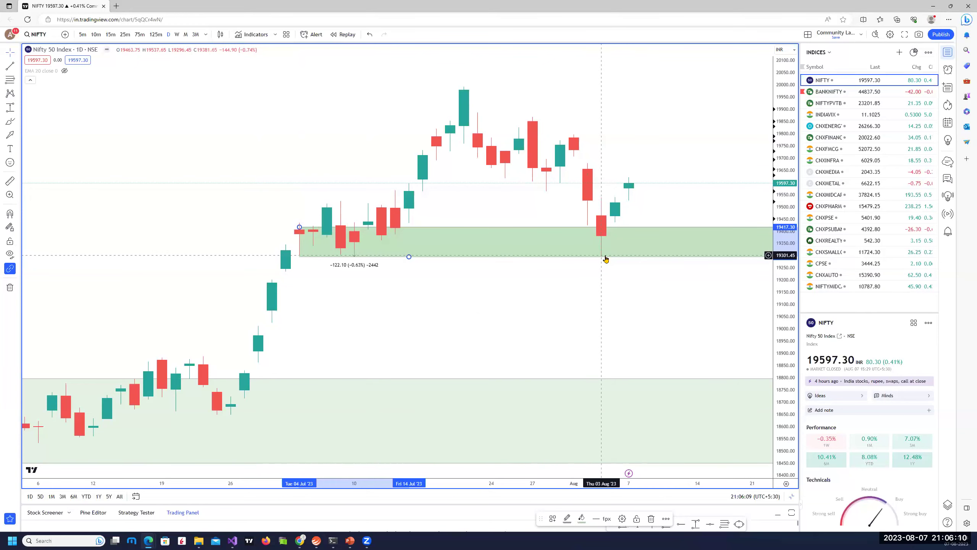
# - Scroll the daily chart to show the latest candles and future dates through September
pyautogui.scroll(-3, 446, 347)
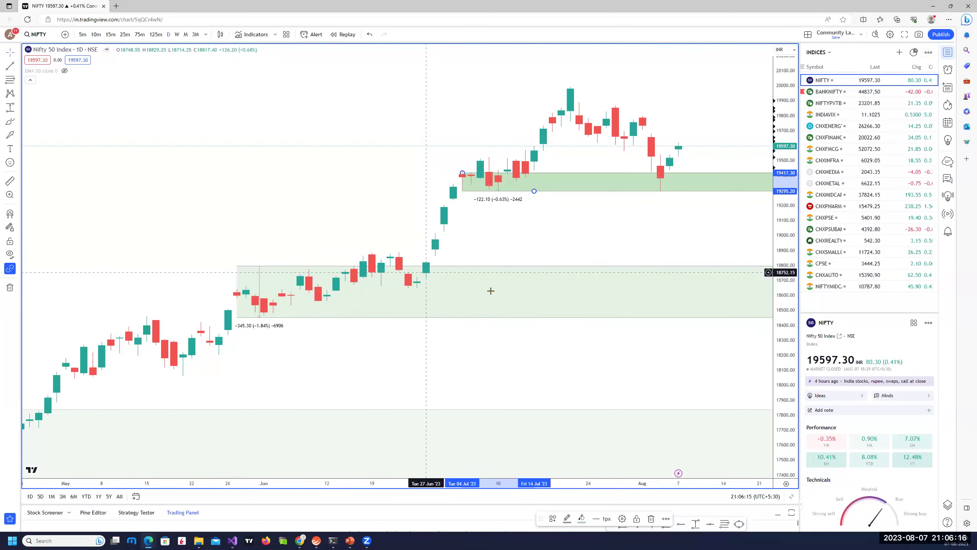
pyautogui.scroll(2, 520, 344)
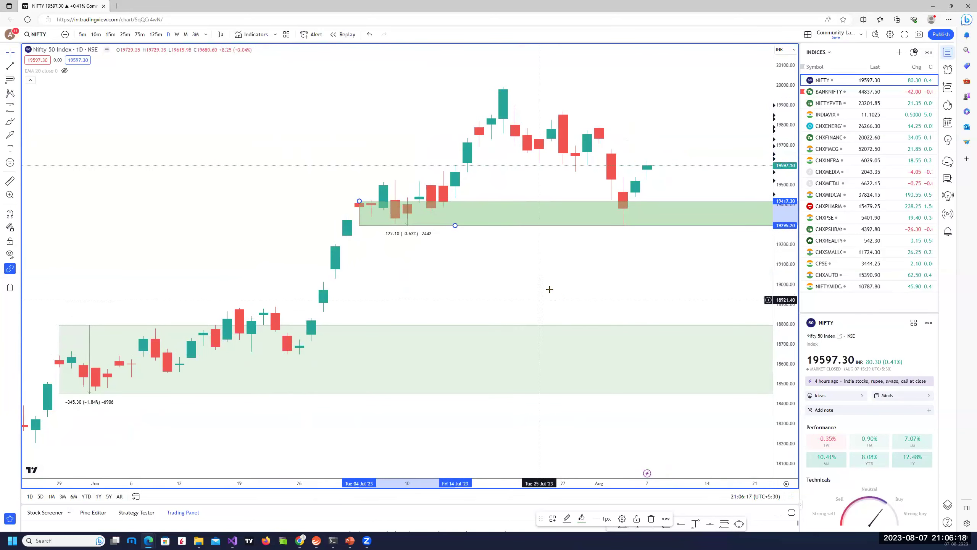
pyautogui.hscroll(3, 493, 304)
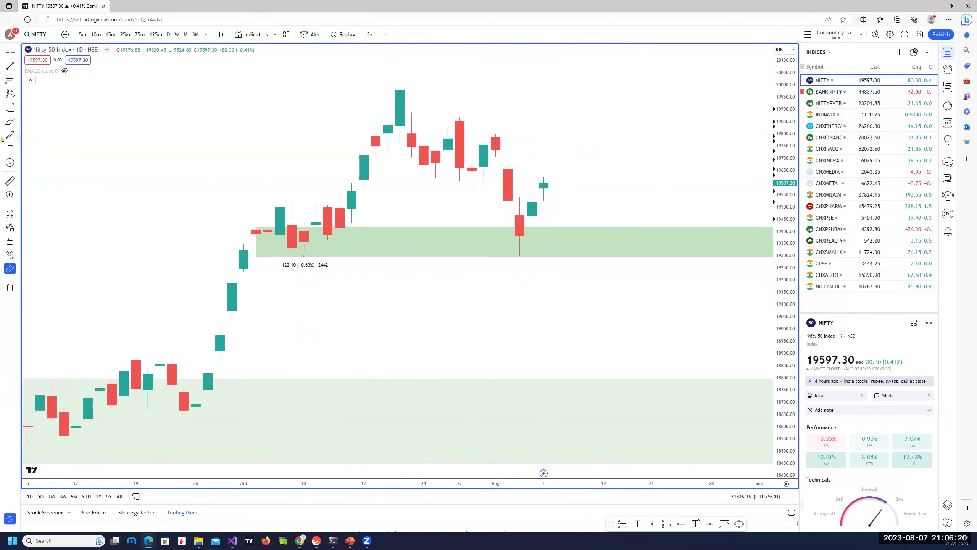
# - Place horizontal resistance lines at 19879.00 and 19680.25 on the daily chart
pyautogui.click(18, 68)
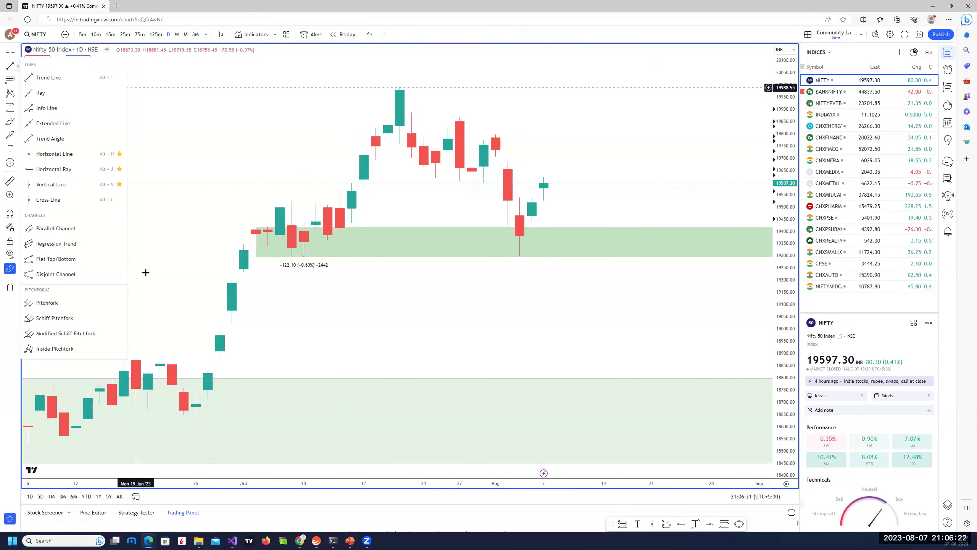
pyautogui.click(58, 154)
pyautogui.click(652, 114)
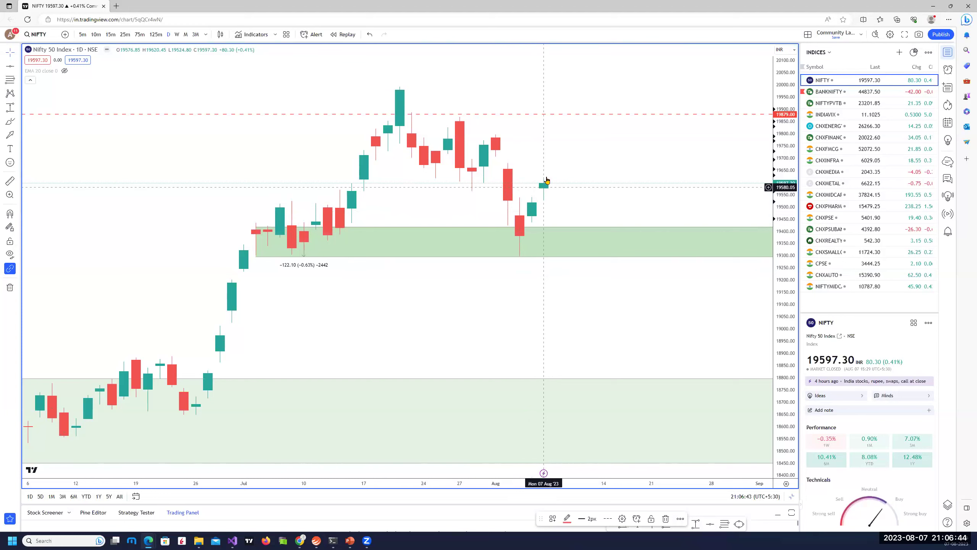
pyautogui.click(12, 69)
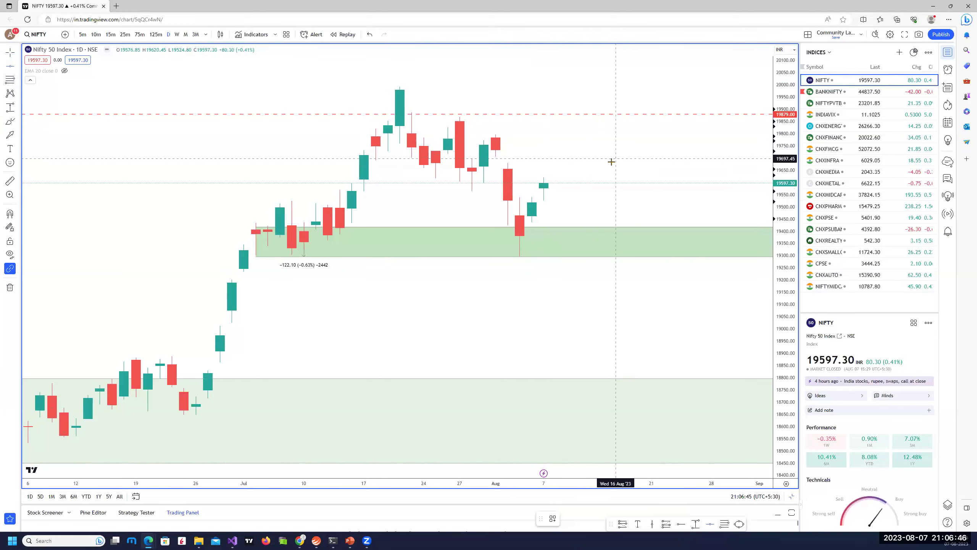
pyautogui.click(613, 164)
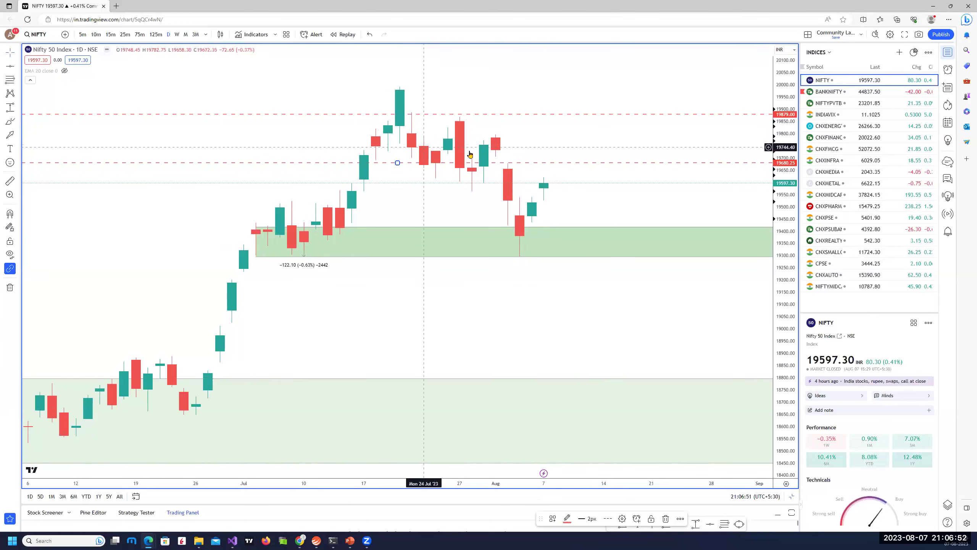
# - Draw a pink supply zone from 21 Jul up to 19891.50 using the DSZ template
pyautogui.click(31, 108)
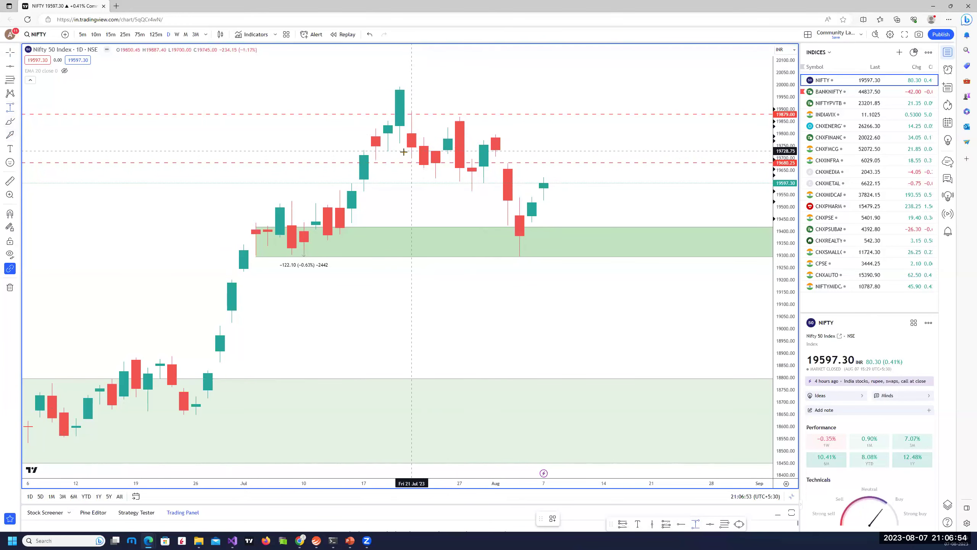
pyautogui.click(410, 149)
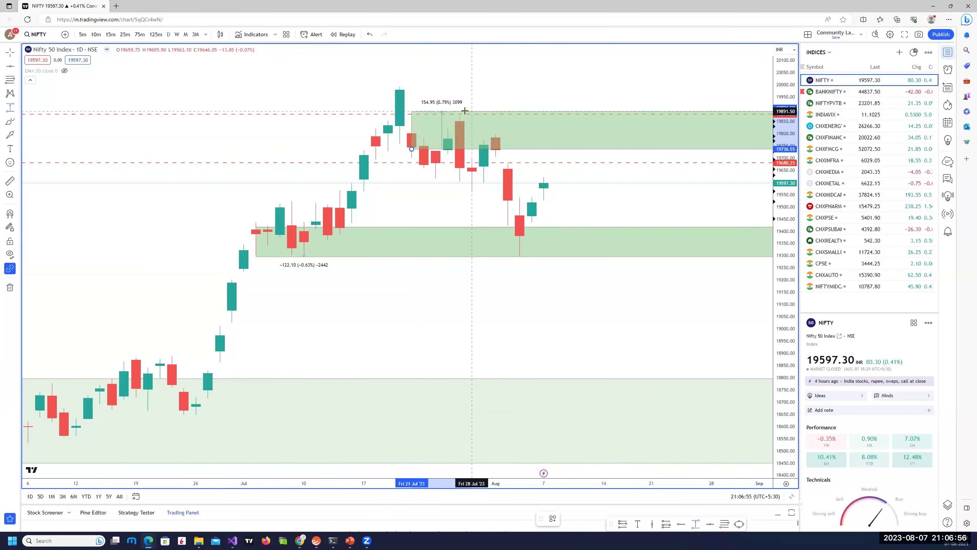
pyautogui.click(465, 111)
pyautogui.rightClick(465, 111)
pyautogui.moveTo(500, 120)
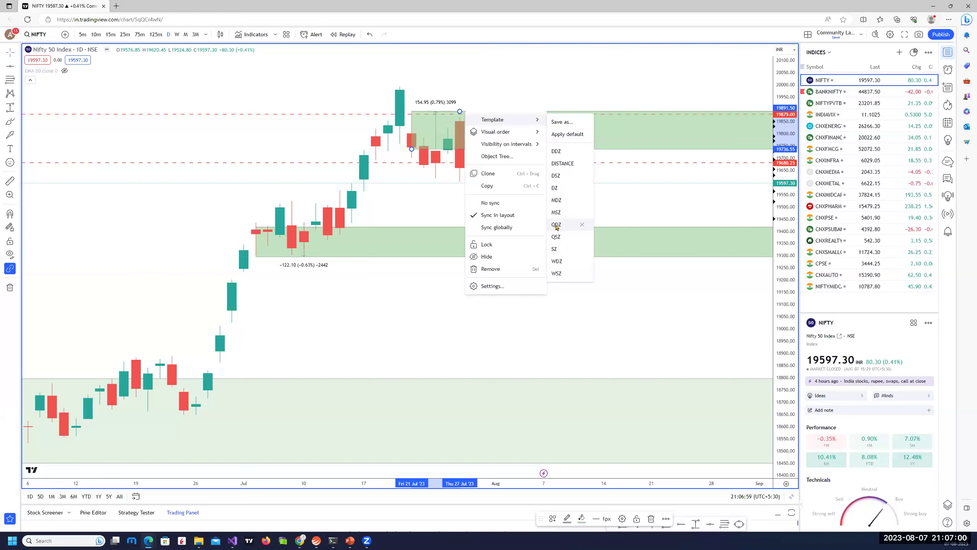
pyautogui.click(556, 175)
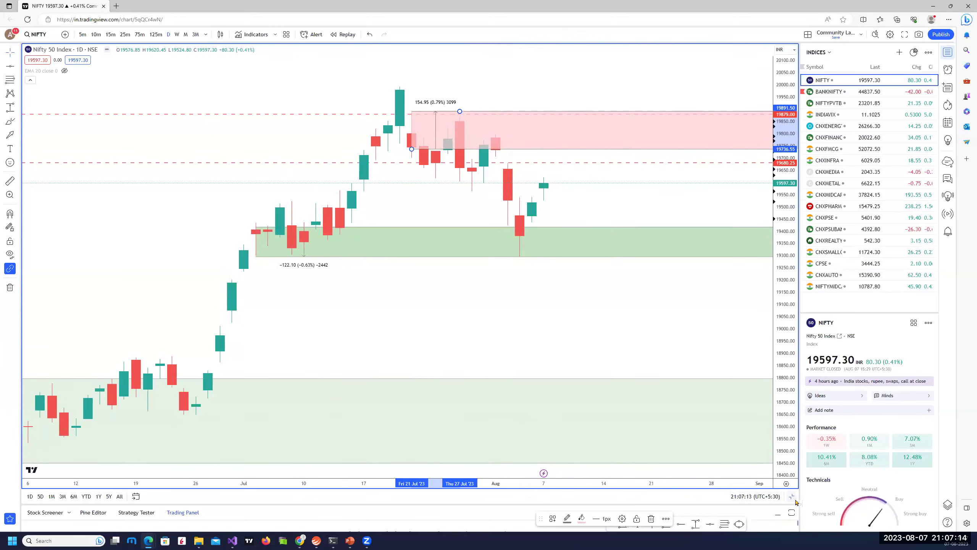
# - Maximize the 75-minute Nifty chart and adjust the zoom
pyautogui.click(792, 496)
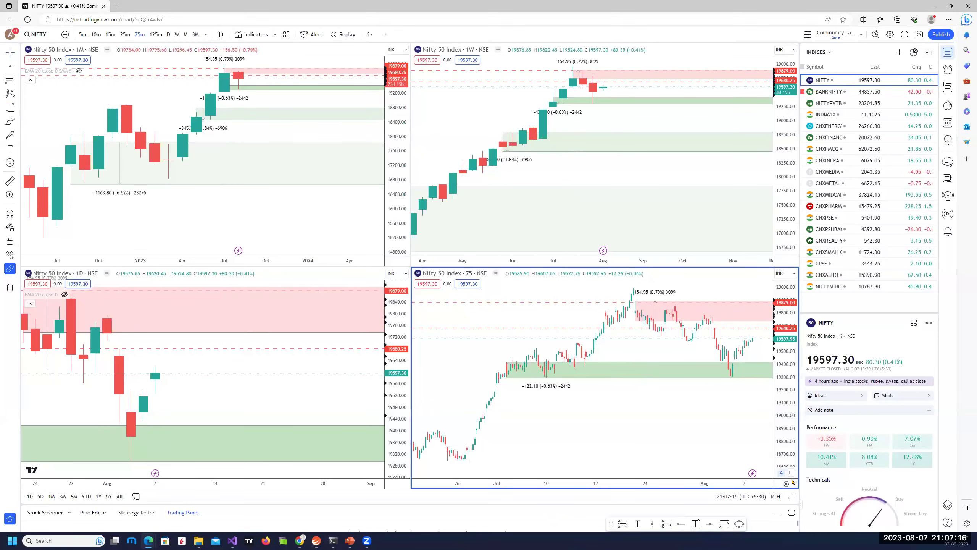
pyautogui.click(792, 495)
pyautogui.scroll(5, 510, 339)
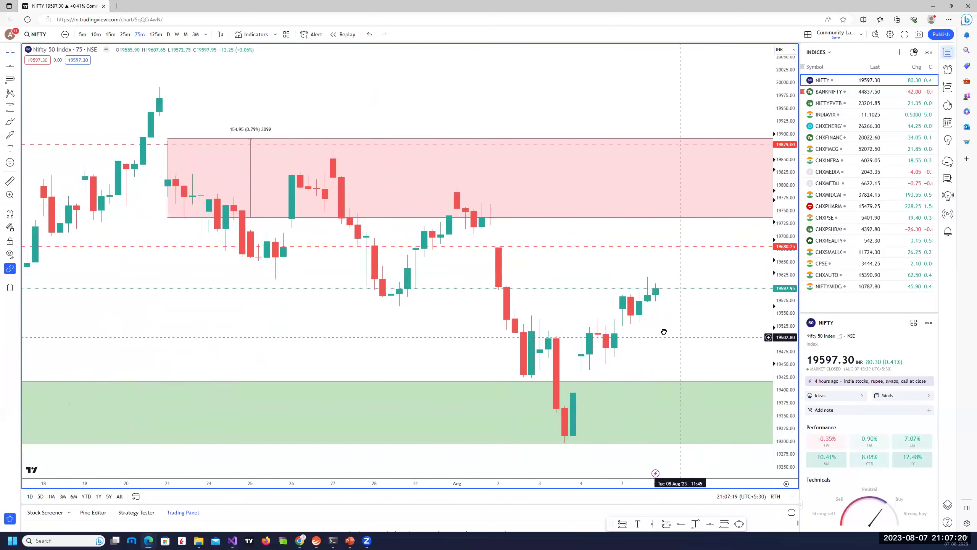
pyautogui.scroll(-3, 663, 331)
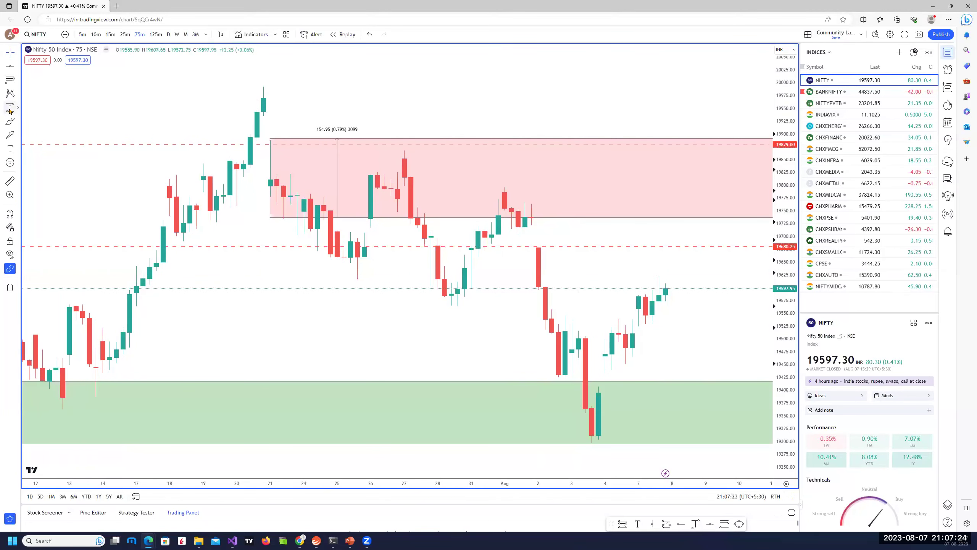
# - Draw a red supply zone from 1 Aug, 19,714.50–19,771.15, with the SZ template
pyautogui.click(531, 220)
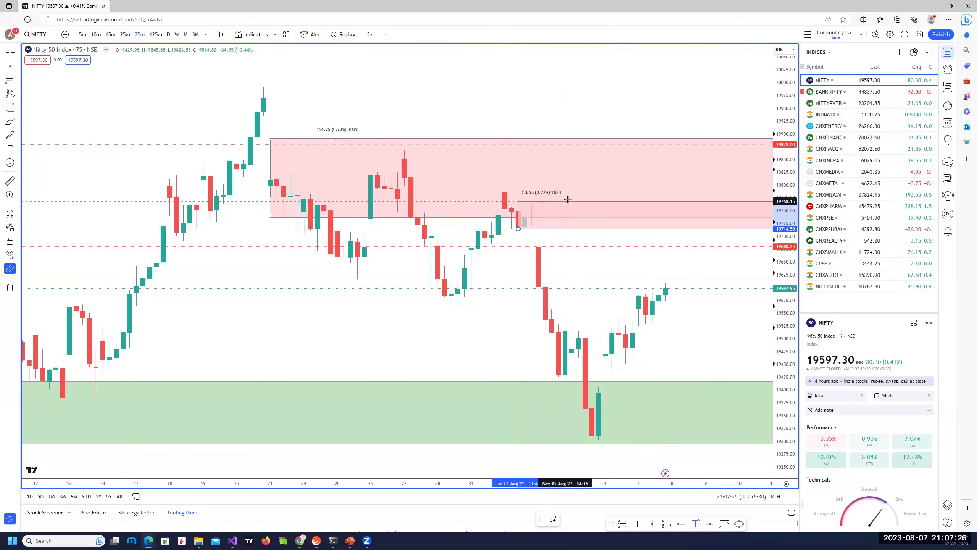
pyautogui.click(565, 200)
pyautogui.rightClick(567, 202)
pyautogui.moveTo(616, 208)
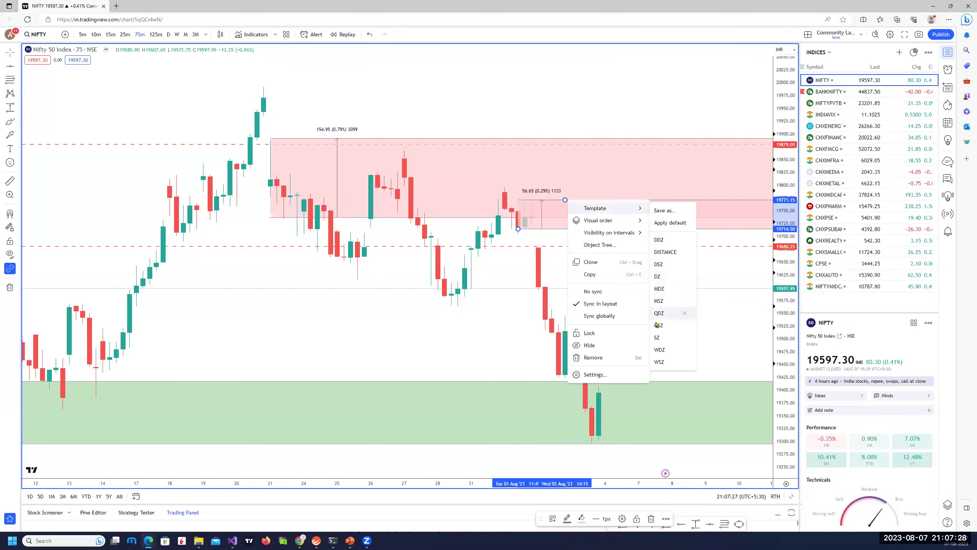
pyautogui.click(658, 338)
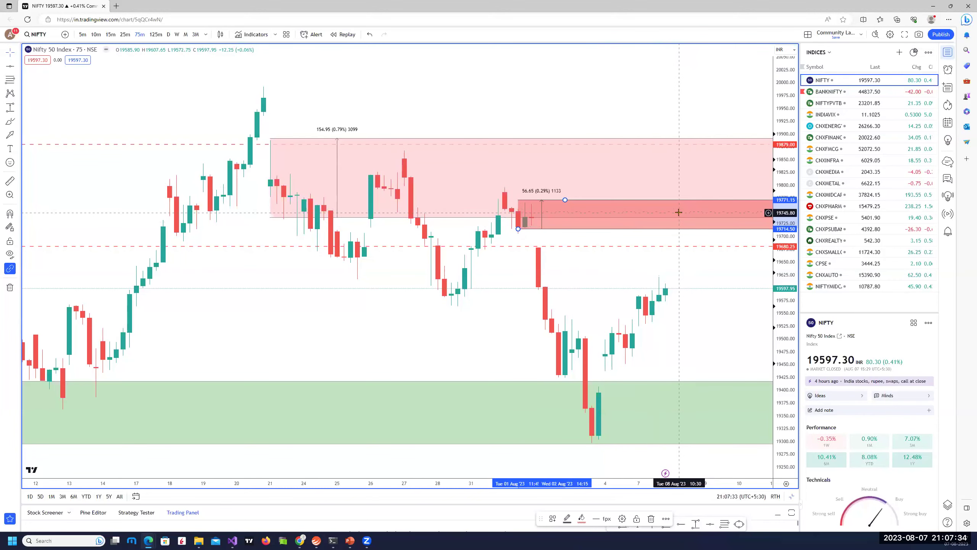
pyautogui.scroll(3, 678, 212)
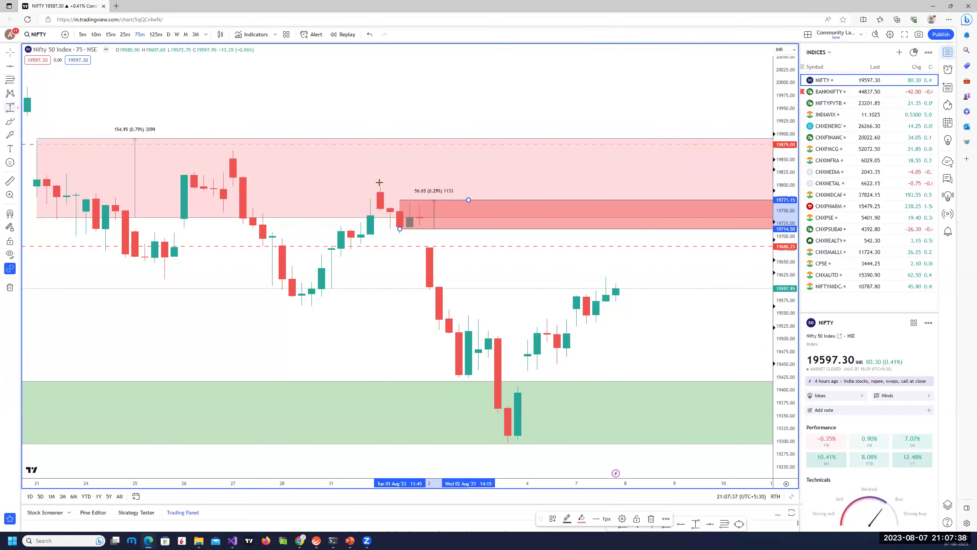
# - Draw a small green demand zone (−38.00) below the 4 Aug lows using the DZ template
pyautogui.click(524, 351)
pyautogui.moveTo(542, 358); pyautogui.dragTo(611, 373)
pyautogui.rightClick(611, 372)
pyautogui.moveTo(656, 358)
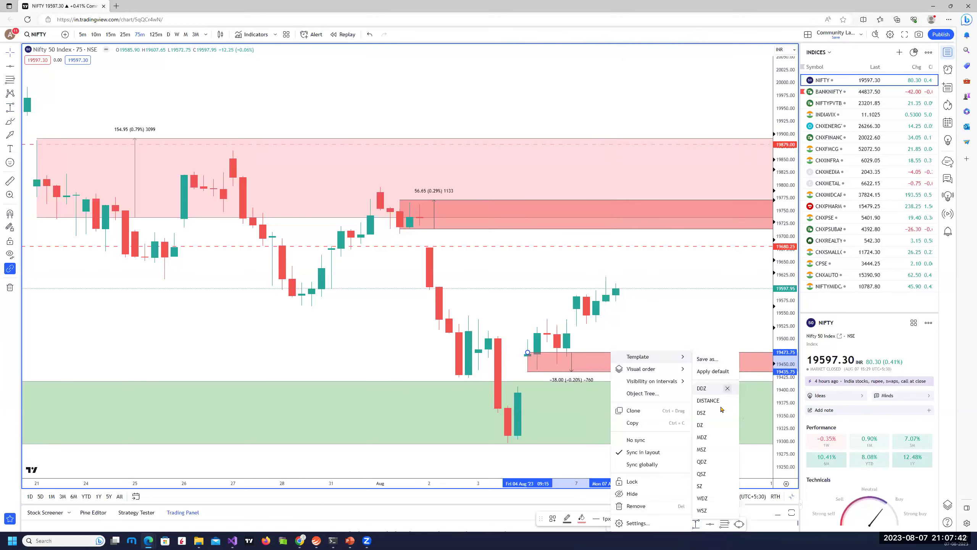
pyautogui.click(710, 428)
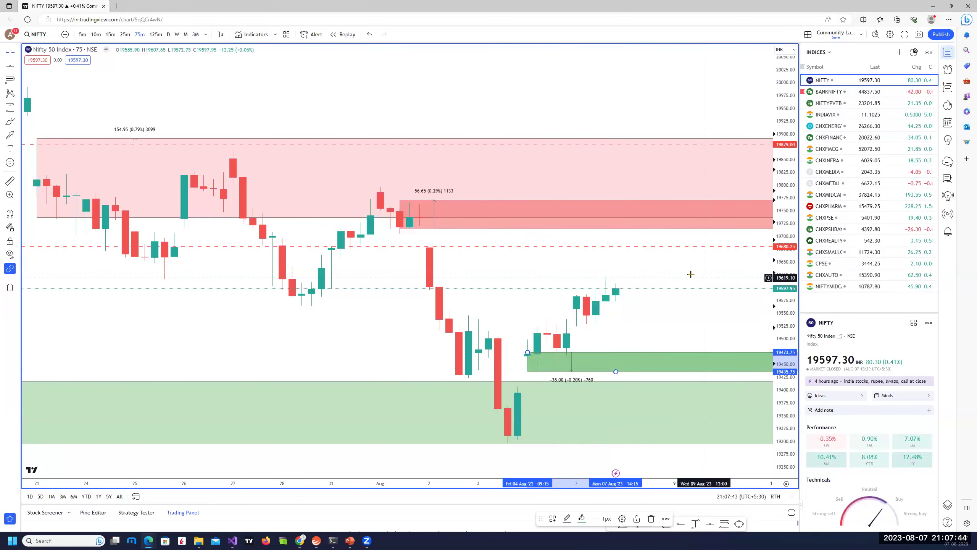
# - Zoom out to show early August, then restore the four-chart layout
pyautogui.scroll(-5, 454, 196)
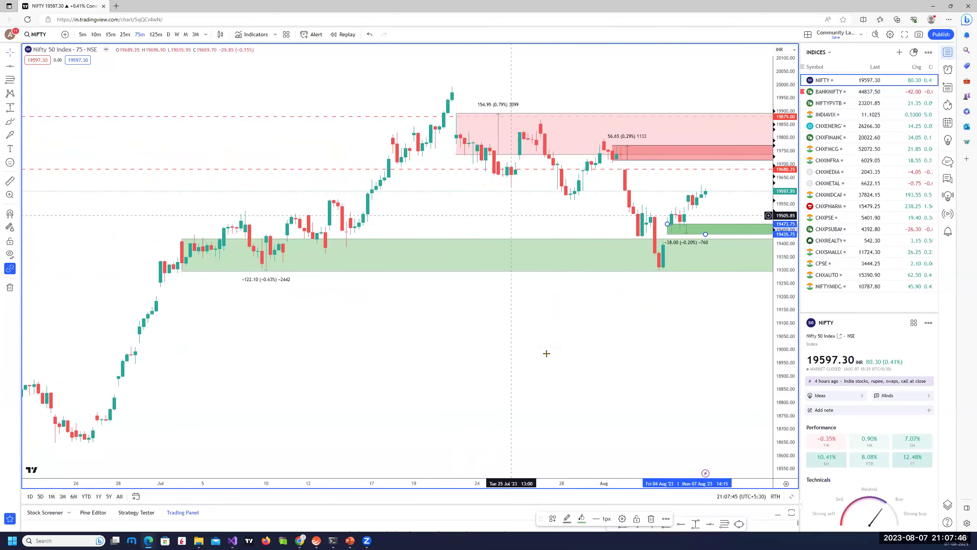
pyautogui.moveTo(419, 376); pyautogui.dragTo(417, 369)
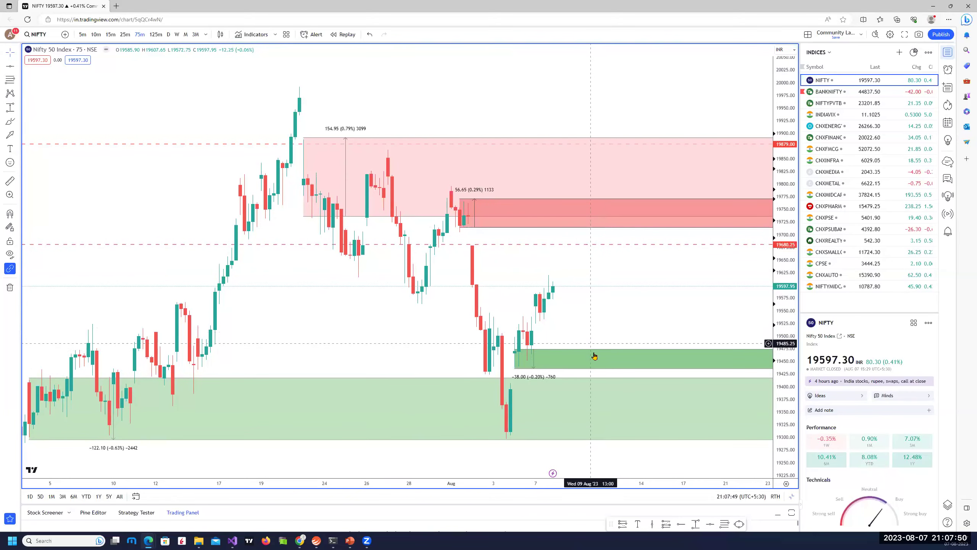
pyautogui.scroll(-3, 332, 197)
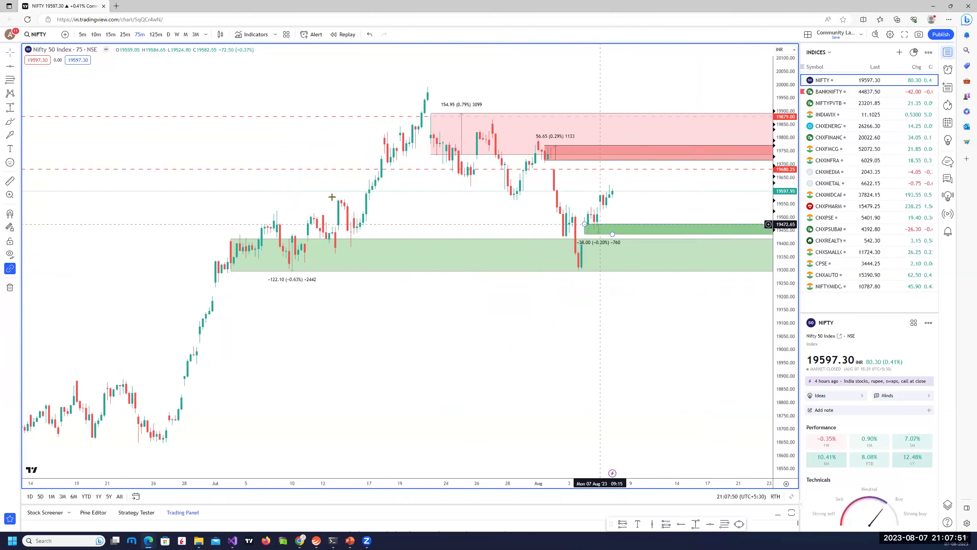
pyautogui.click(793, 497)
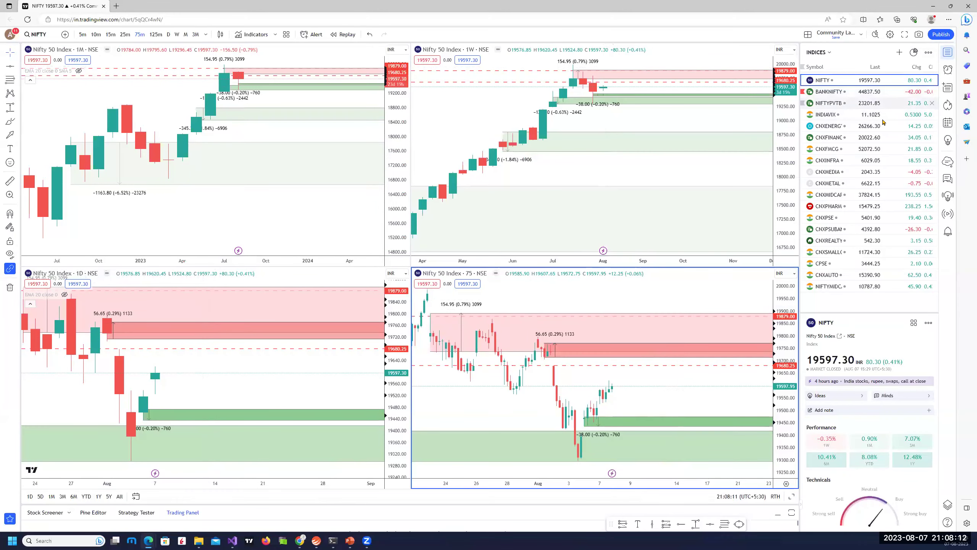
# - Switch all charts to INDIA VIX, inspect the enlarged daily chart, then restore four charts
pyautogui.click(876, 117)
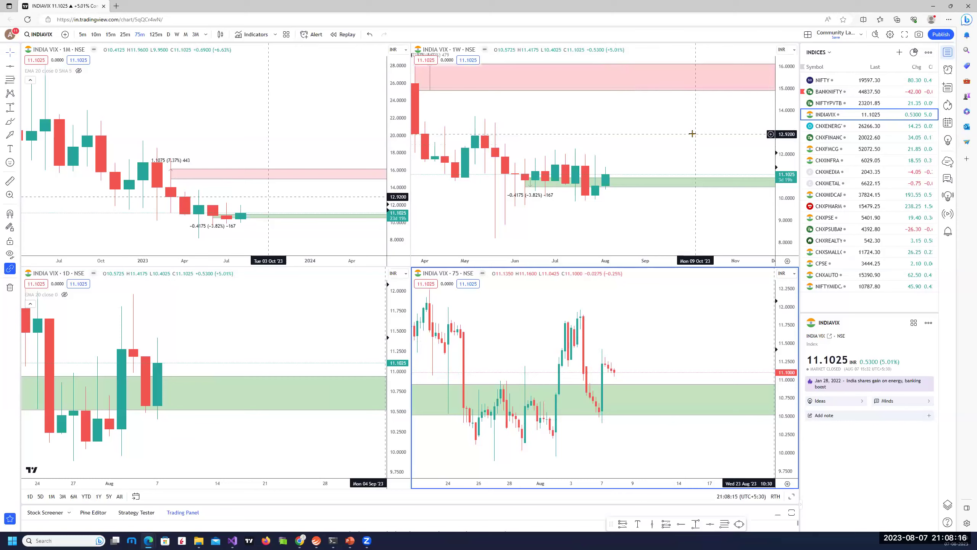
pyautogui.click(273, 350)
pyautogui.click(792, 496)
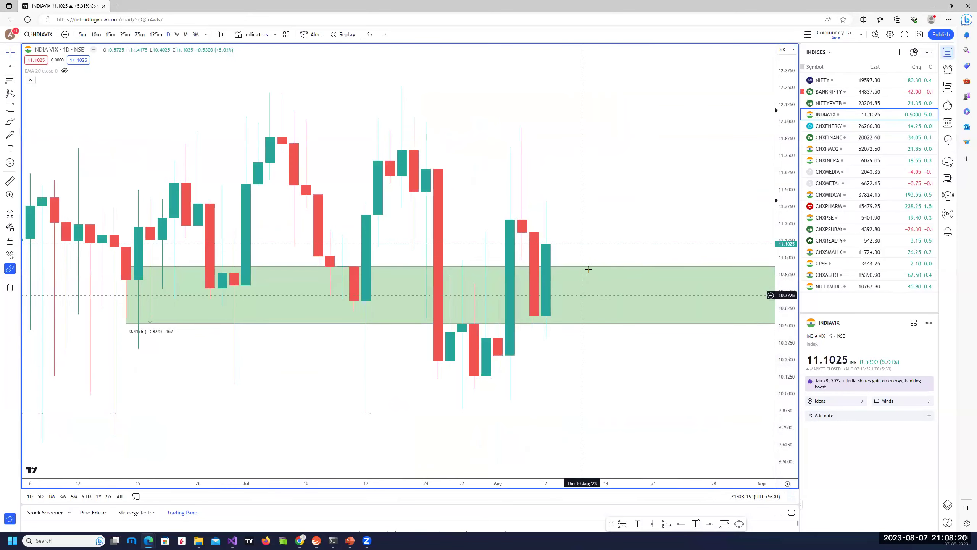
pyautogui.scroll(-5, 588, 269)
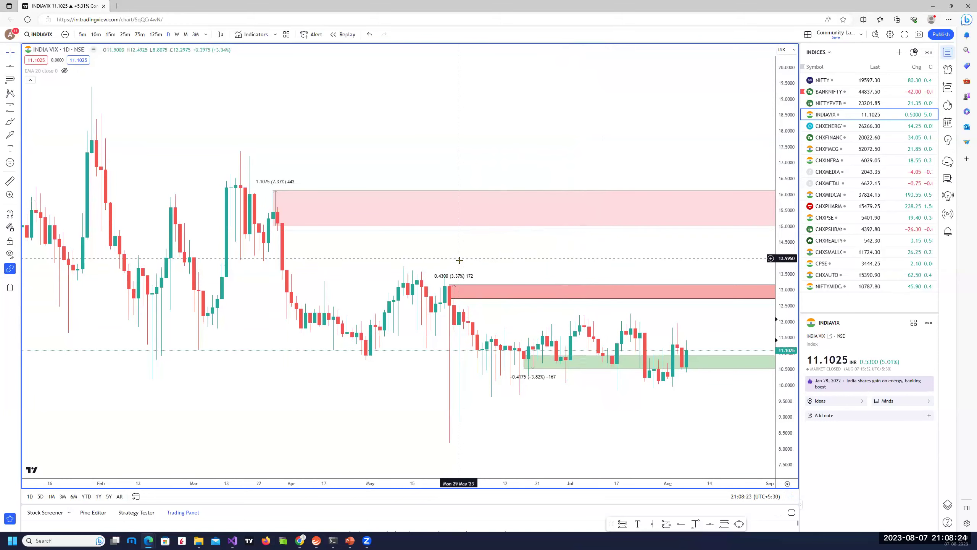
pyautogui.moveTo(637, 262); pyautogui.dragTo(551, 227)
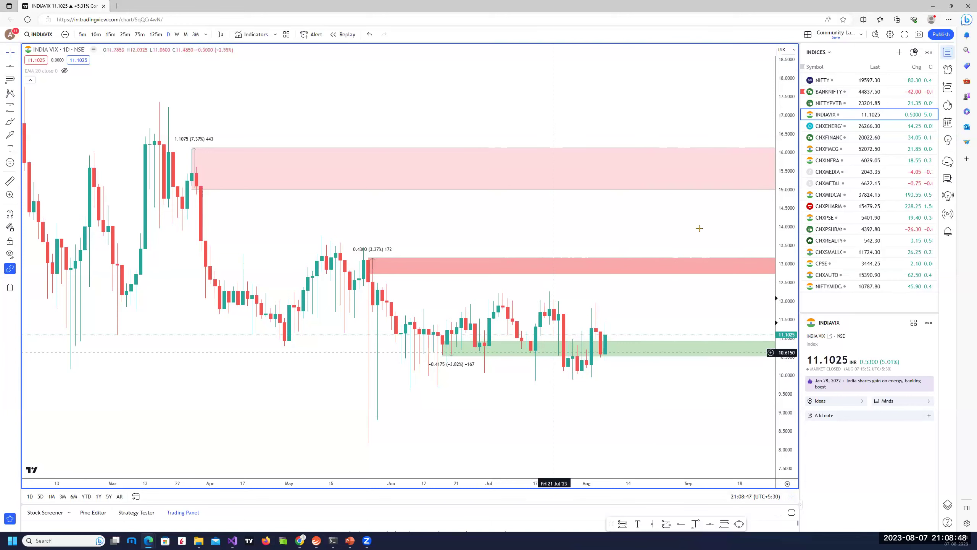
pyautogui.click(792, 497)
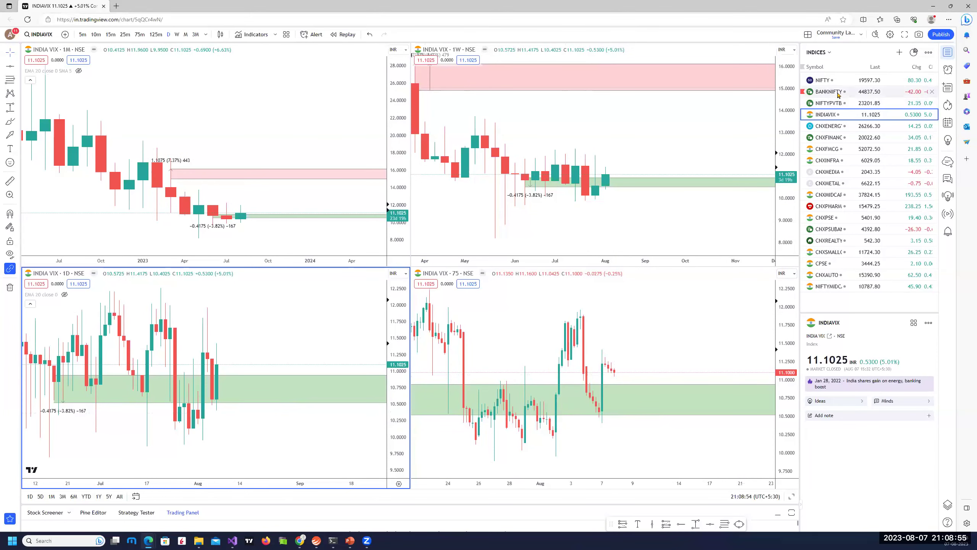
# - Switch all charts to Bank Nifty and maximize the monthly chart
pyautogui.click(837, 94)
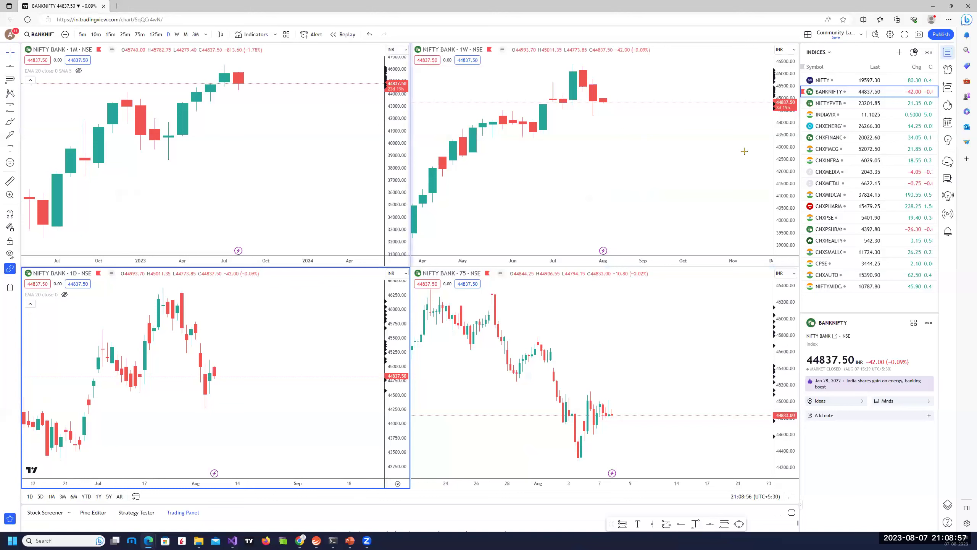
pyautogui.click(251, 159)
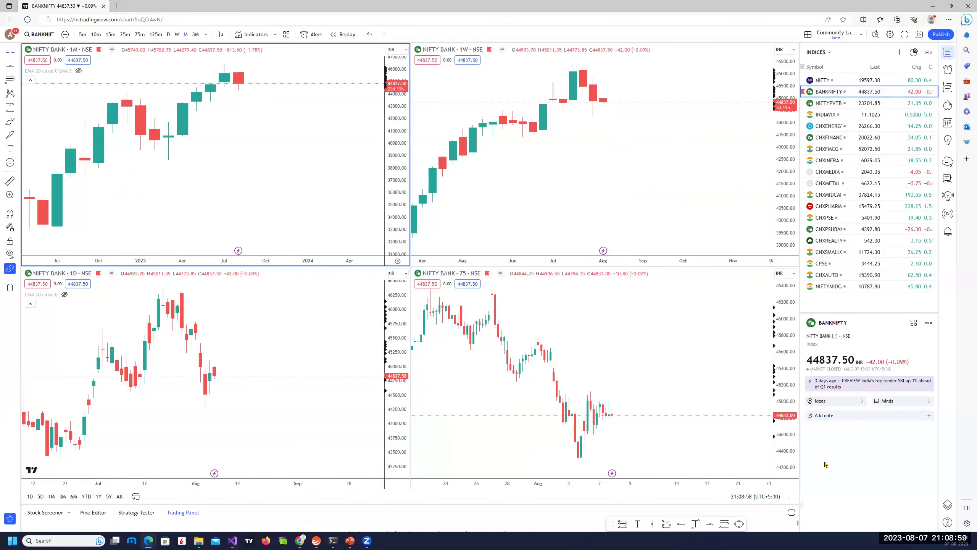
pyautogui.hotkey('alt', 'Return')
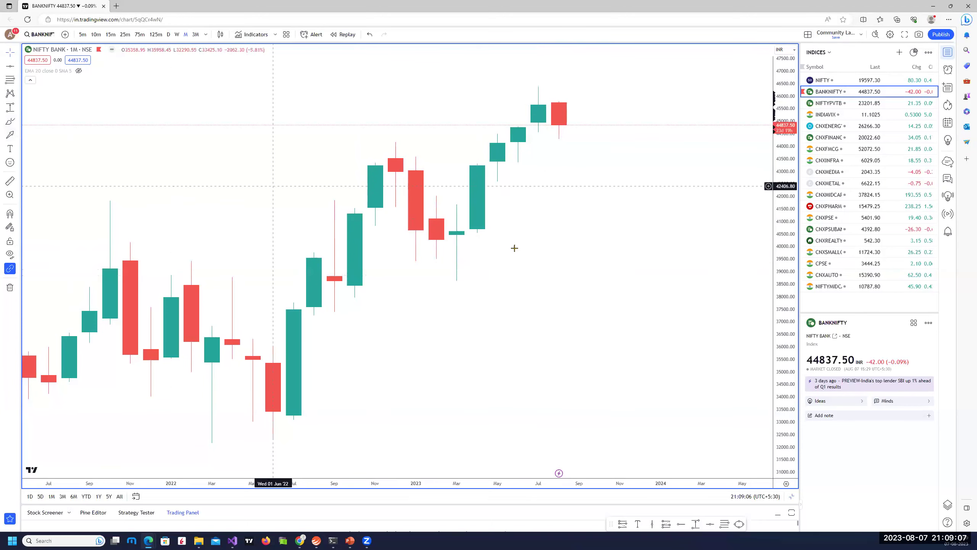
pyautogui.scroll(-3, 515, 248)
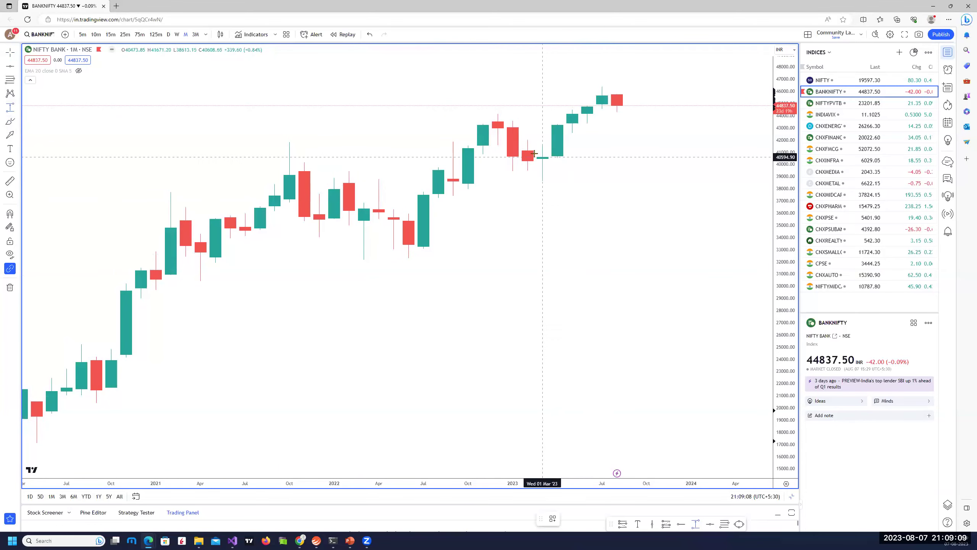
# - Draw a green zone from Feb '23 to Aug '23 near 38,524 with the MDZ template
pyautogui.keyDown('shift'); pyautogui.click(528, 143); pyautogui.keyUp('shift')
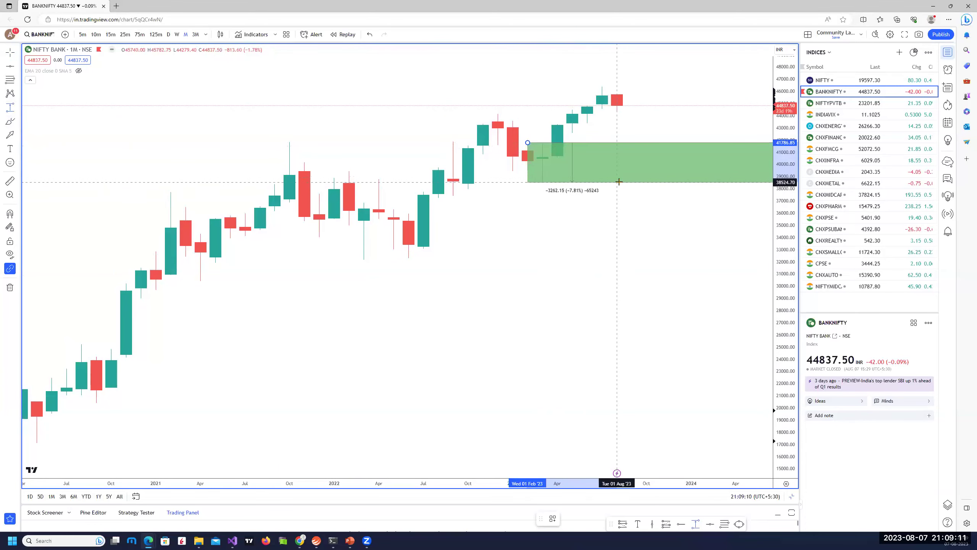
pyautogui.click(617, 182)
pyautogui.rightClick(617, 183)
pyautogui.moveTo(674, 194)
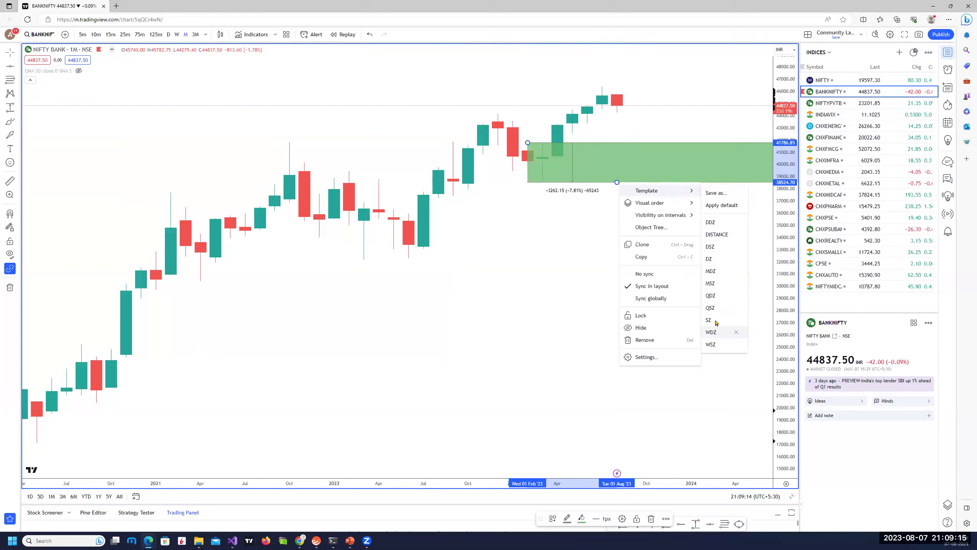
pyautogui.click(713, 272)
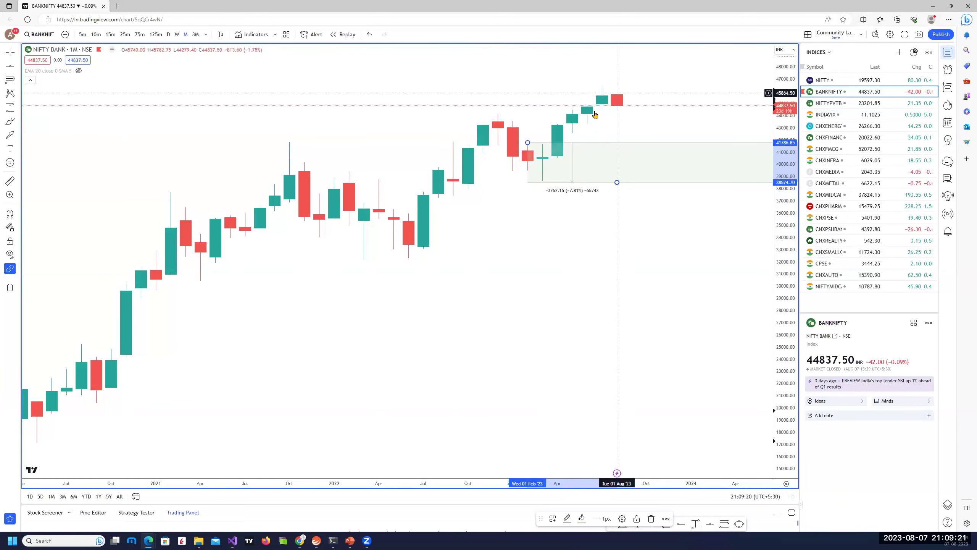
# - Add a second MDZ green zone from Dec 2020, about 32,683 down to 29,180
pyautogui.scroll(-2, 677, 82)
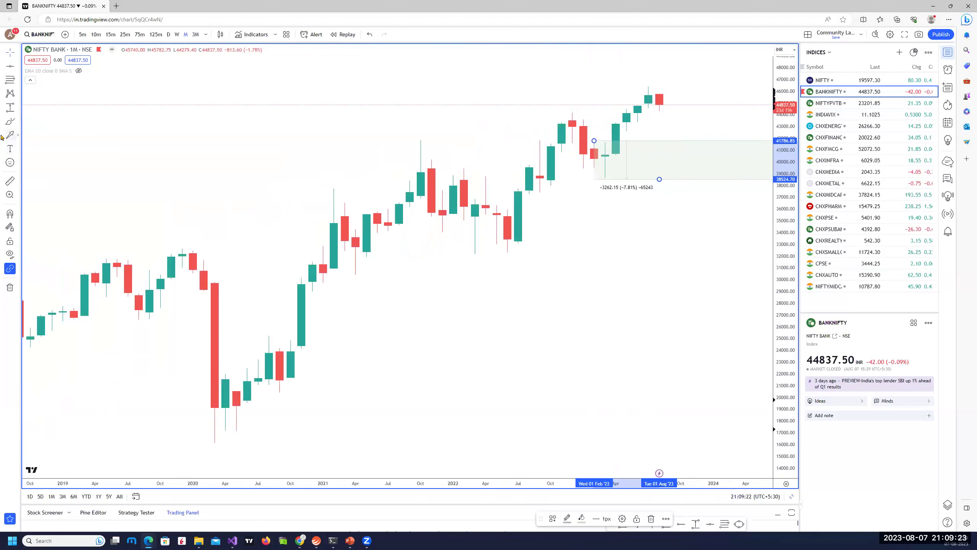
pyautogui.click(10, 107)
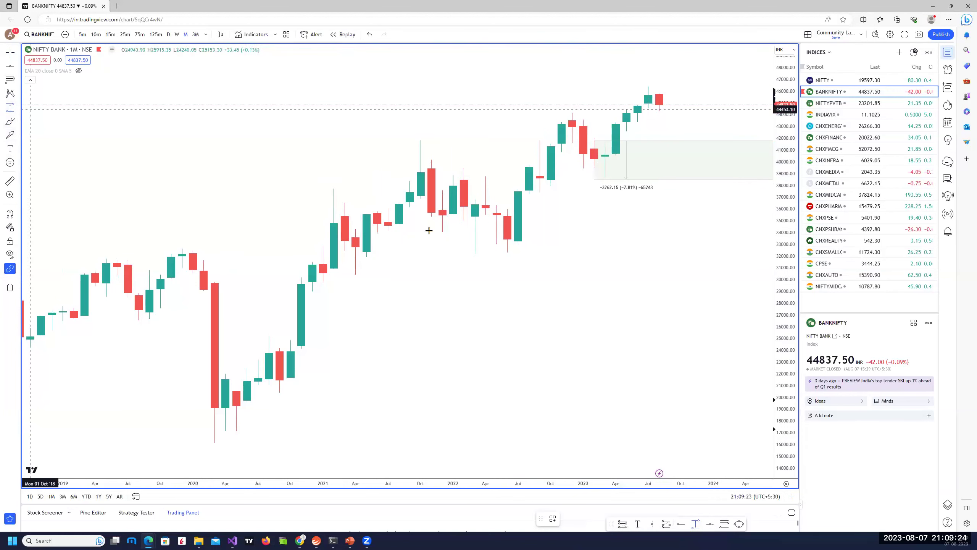
pyautogui.click(323, 248)
pyautogui.click(313, 288)
pyautogui.rightClick(312, 290)
pyautogui.moveTo(336, 297)
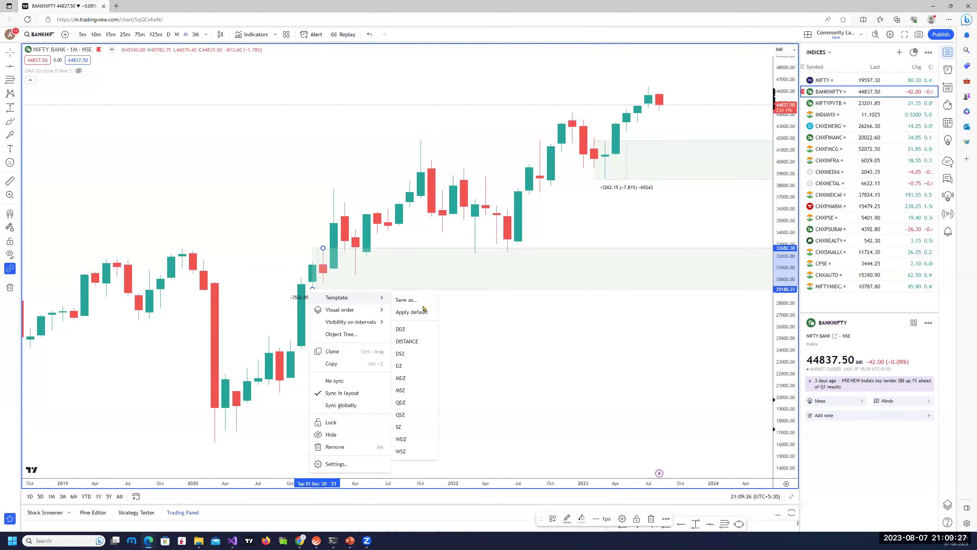
pyautogui.click(408, 379)
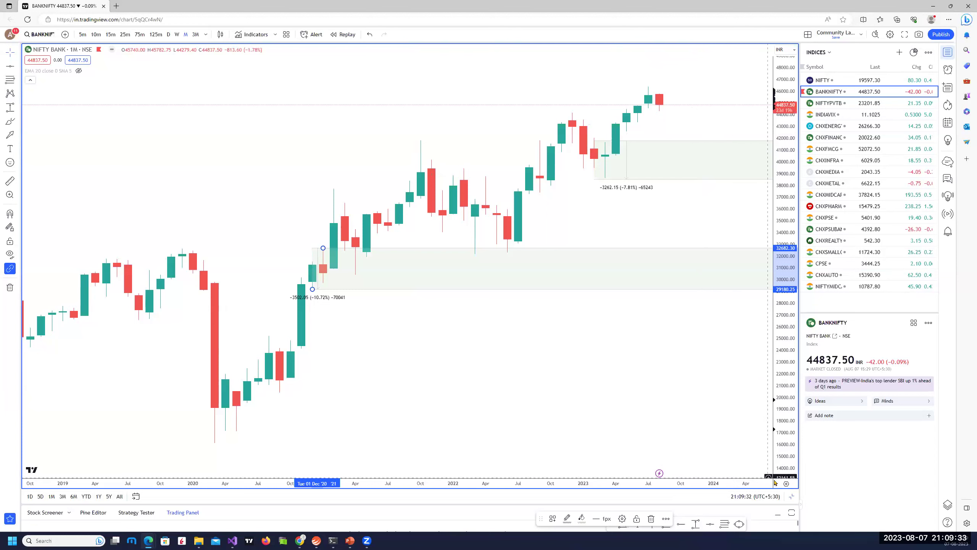
# - Maximize the Bank Nifty weekly chart
pyautogui.click(793, 497)
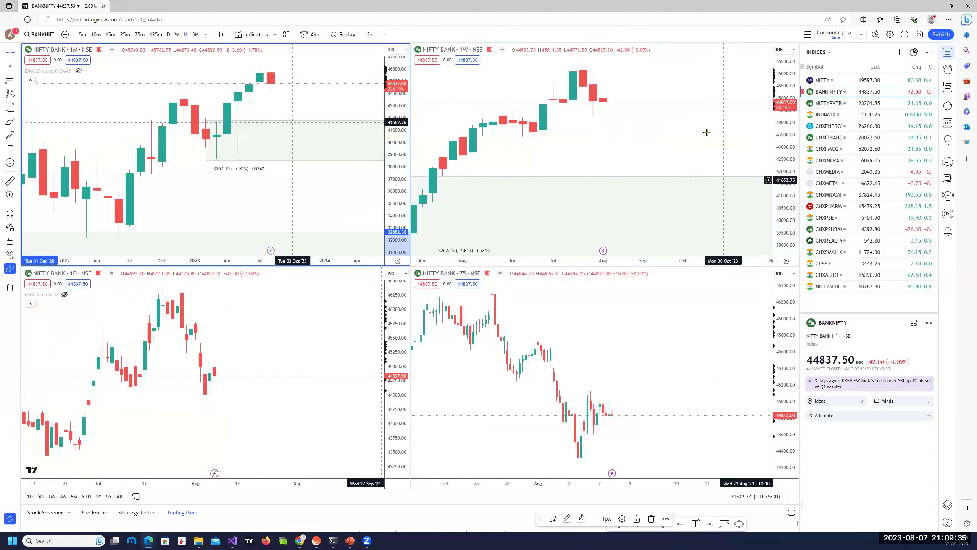
pyautogui.click(794, 498)
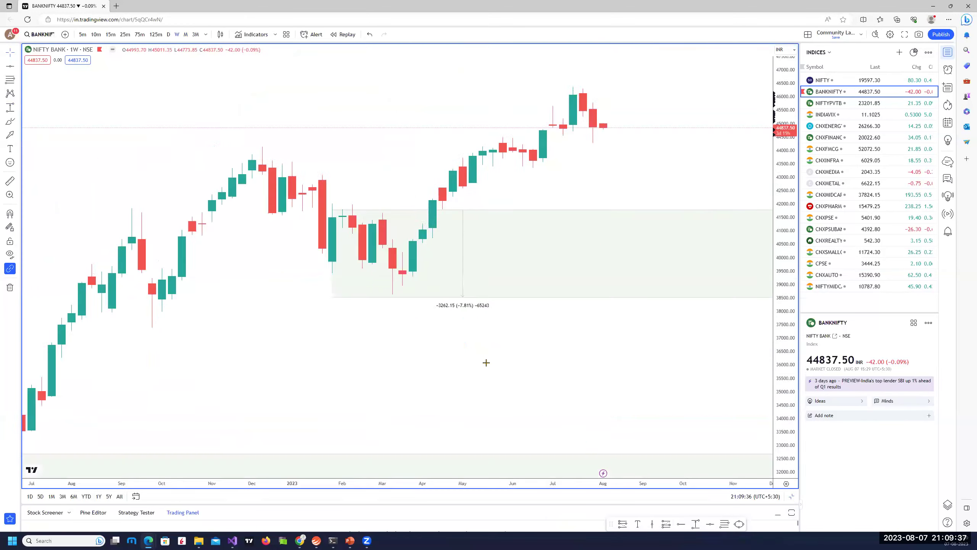
pyautogui.scroll(5, 484, 364)
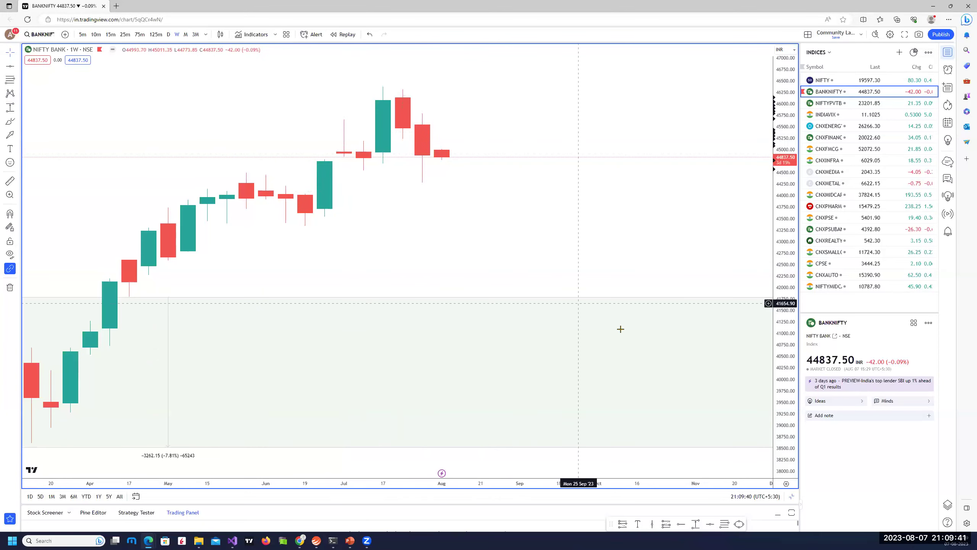
pyautogui.scroll(-5, 621, 327)
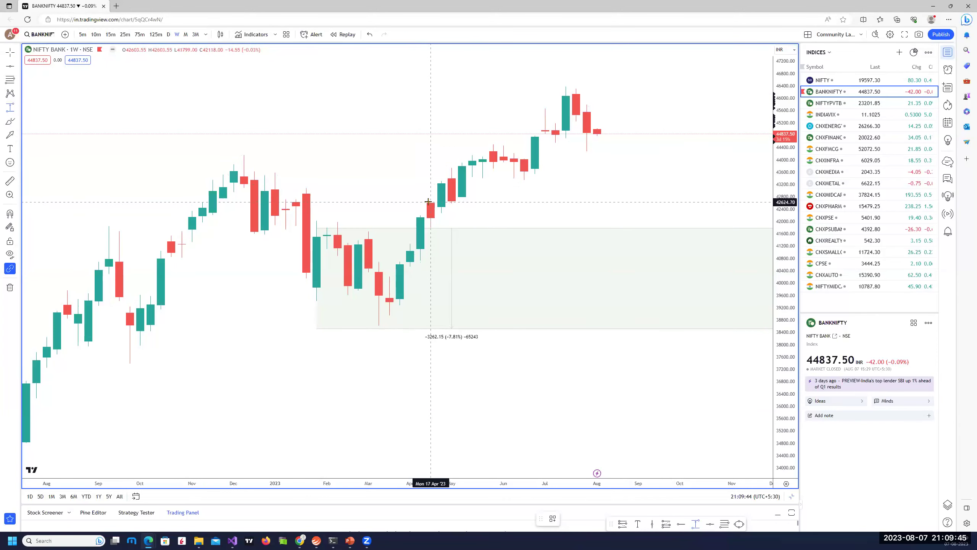
# - Mark an Apr–Jun '23 weekly green zone using the WDZ template
pyautogui.click(514, 229)
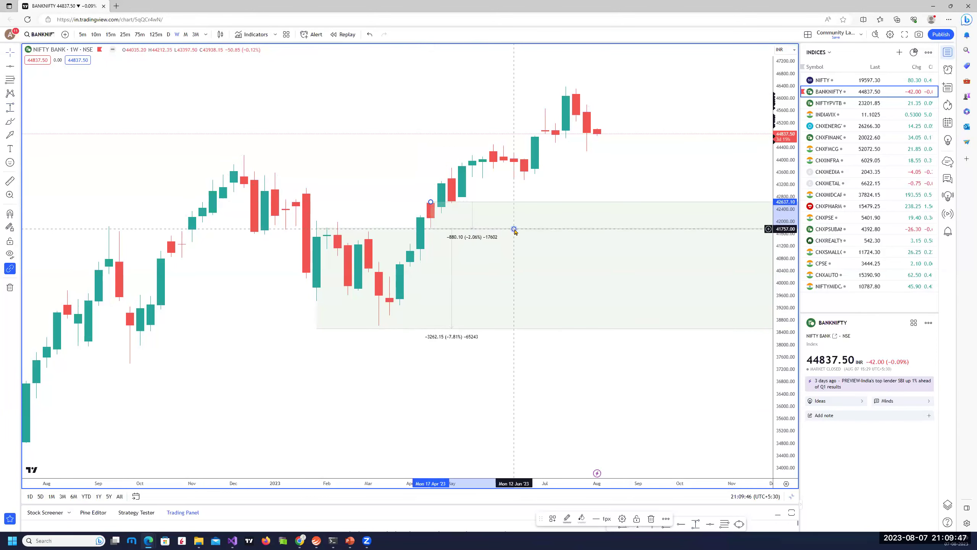
pyautogui.rightClick(514, 229)
pyautogui.moveTo(566, 237)
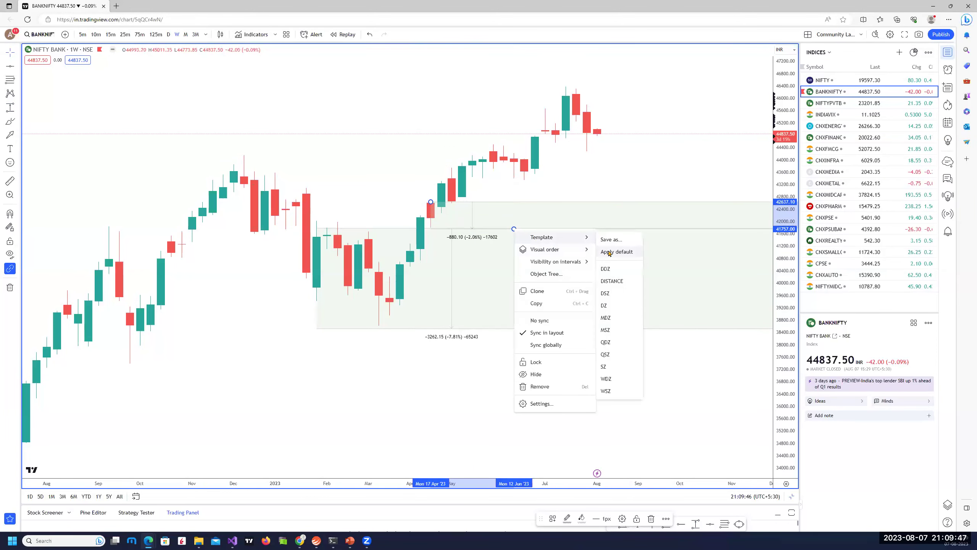
pyautogui.click(613, 381)
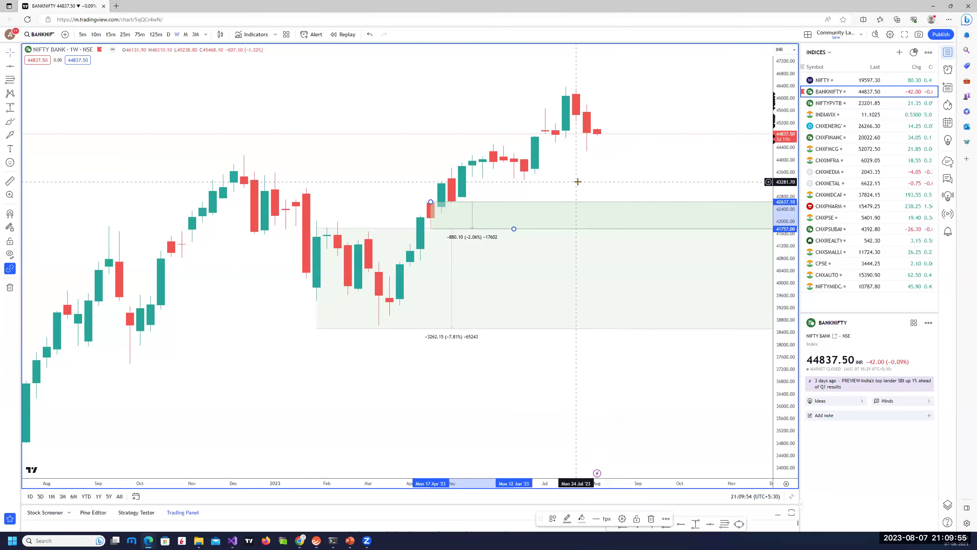
pyautogui.click(27, 67)
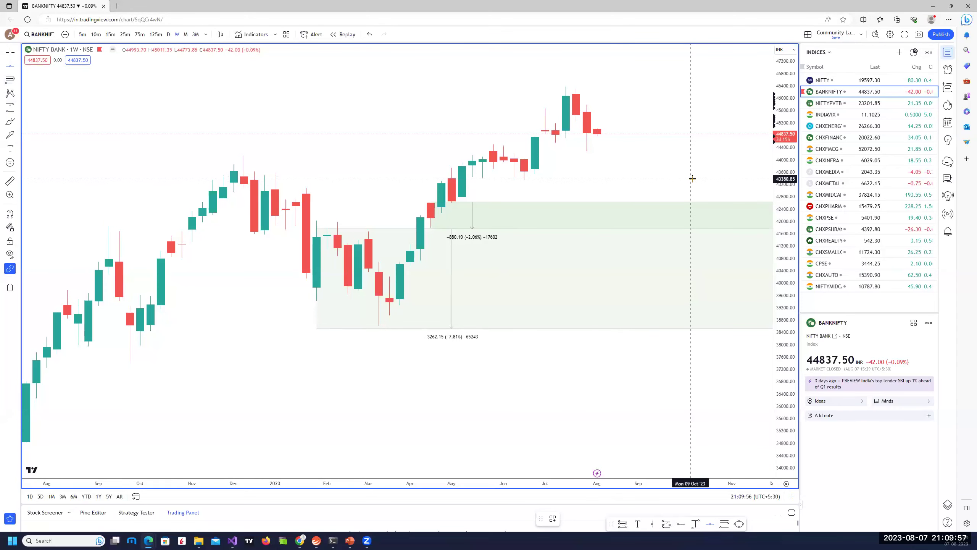
# - Apply a saved style to the resistance line at 43380.85
pyautogui.click(692, 179)
pyautogui.rightClick(694, 182)
pyautogui.moveTo(727, 208)
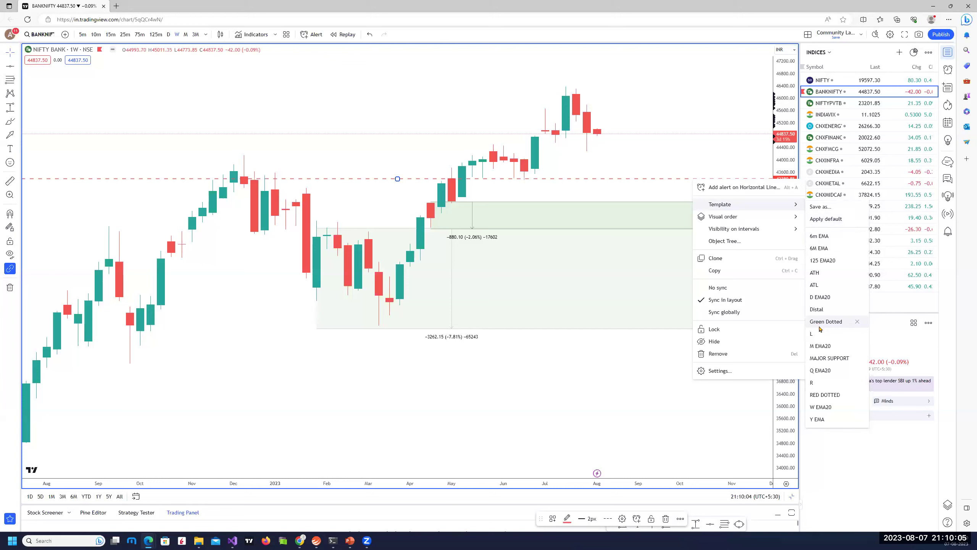
pyautogui.click(681, 107)
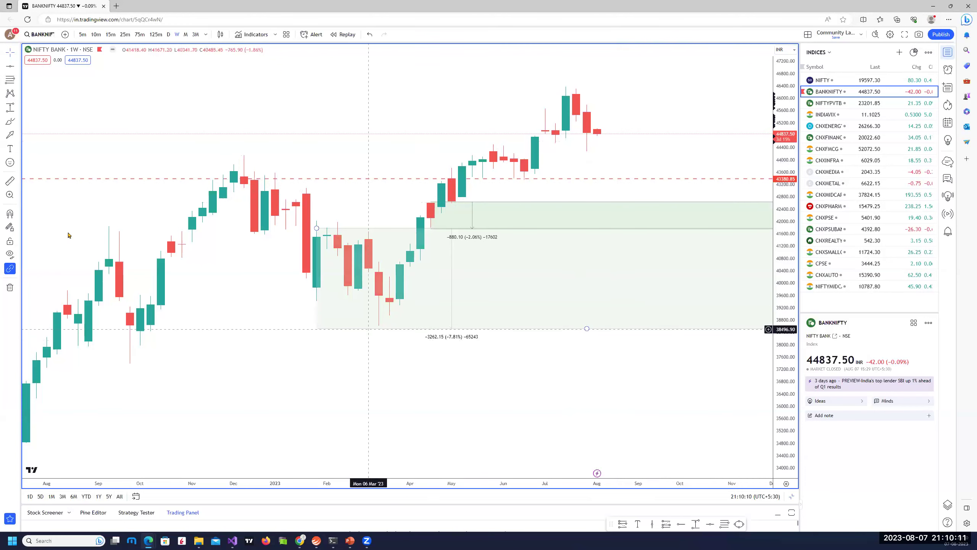
# - Draw another zone from Apr '23 down to about 40,443, then restore the four-chart layout
pyautogui.click(409, 240)
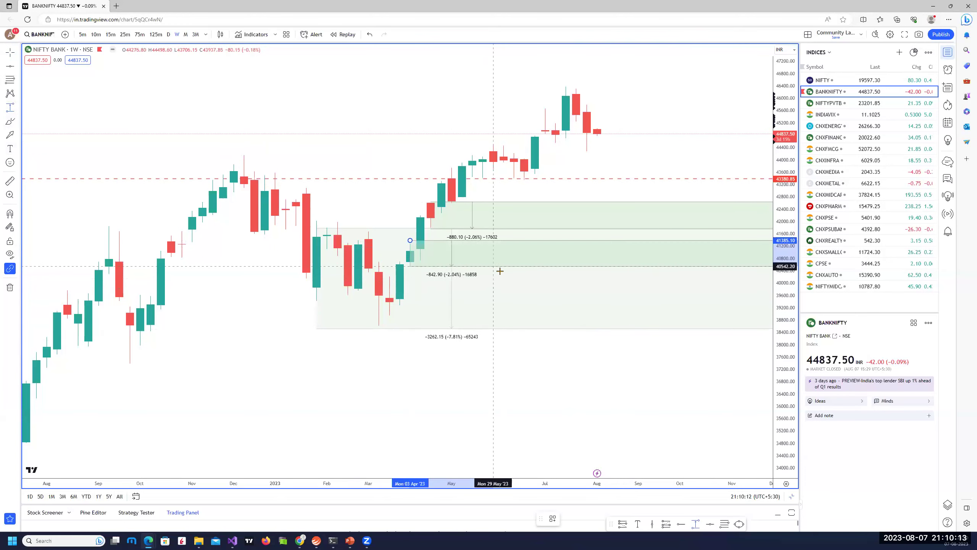
pyautogui.click(504, 269)
pyautogui.rightClick(504, 270)
pyautogui.moveTo(576, 283)
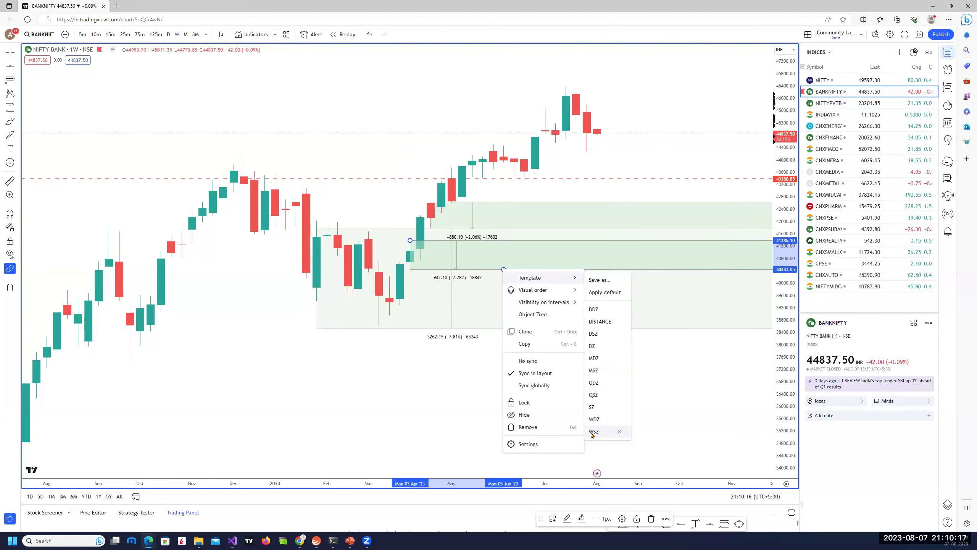
pyautogui.click(593, 431)
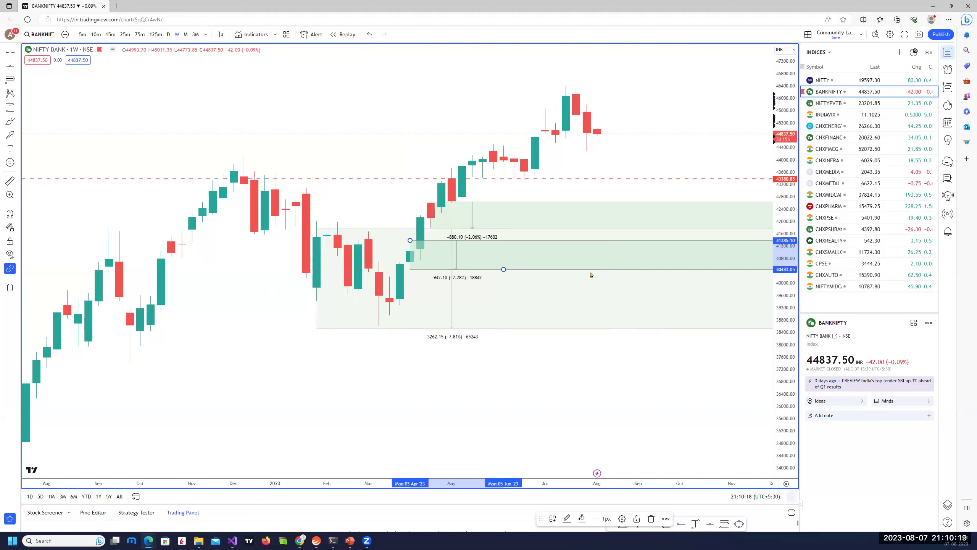
pyautogui.click(791, 496)
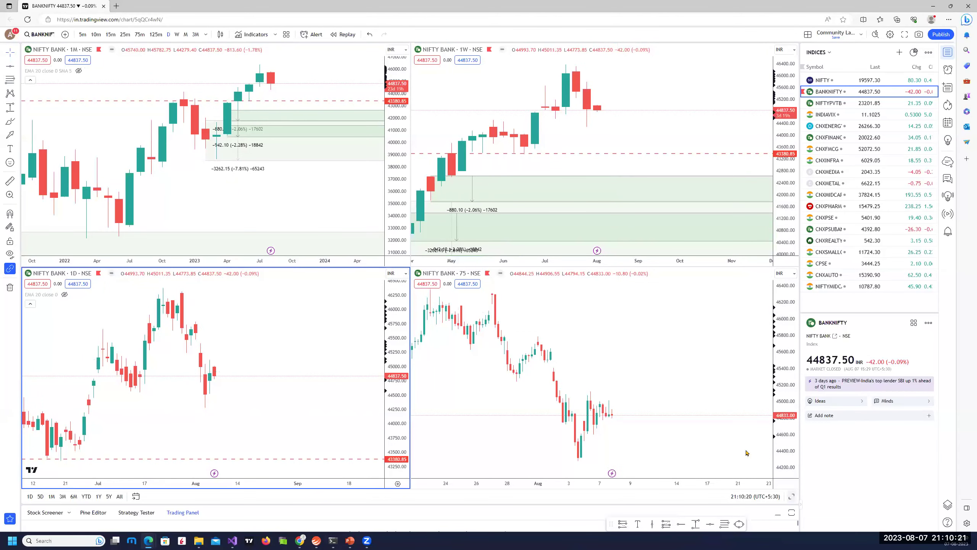
# - Enlarge the daily Bank Nifty chart and zoom to the recent months
pyautogui.hotkey('alt', 'Return')
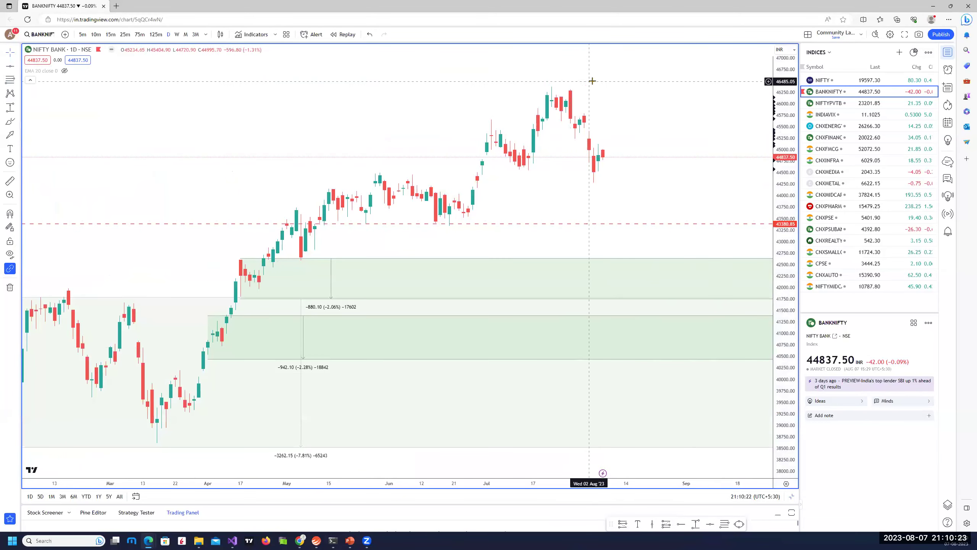
pyautogui.scroll(-3, 681, 225)
pyautogui.scroll(-2, 548, 258)
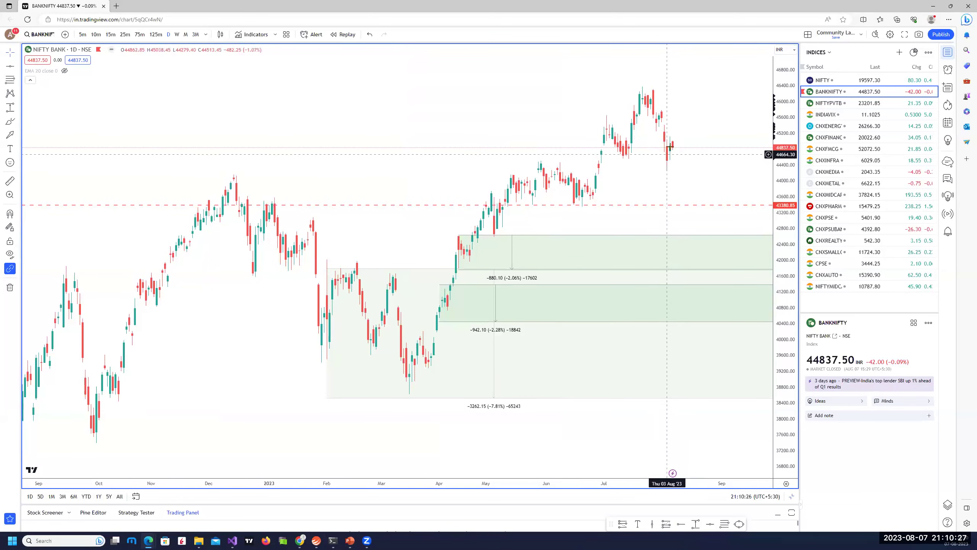
pyautogui.scroll(2, 676, 170)
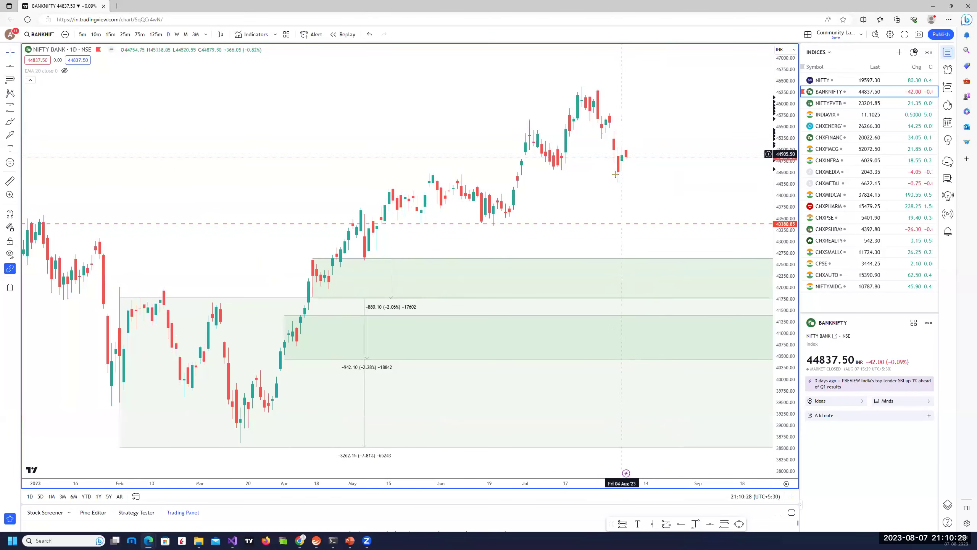
pyautogui.scroll(2, 600, 218)
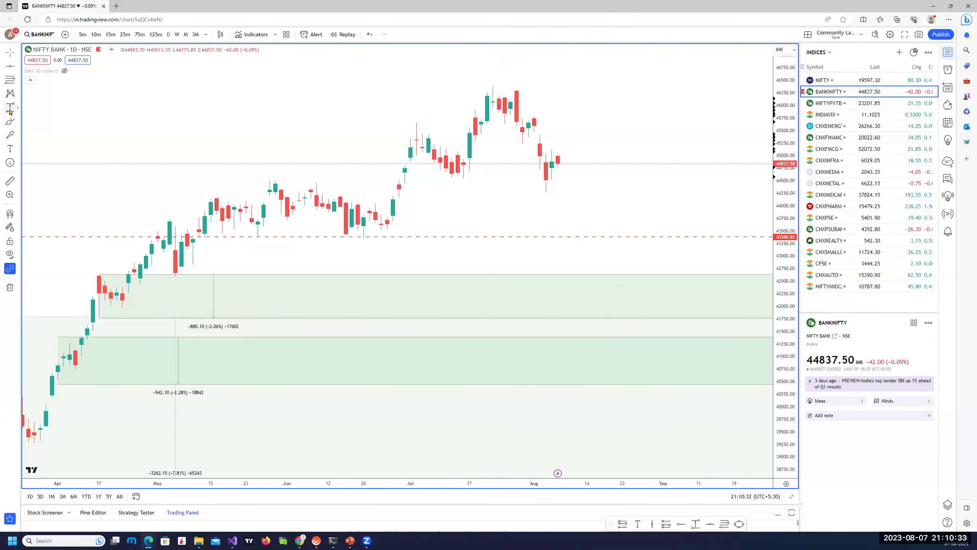
# - Draw a supply zone from about 45,266 to 45,798 and apply the red DSZ template
pyautogui.click(522, 142)
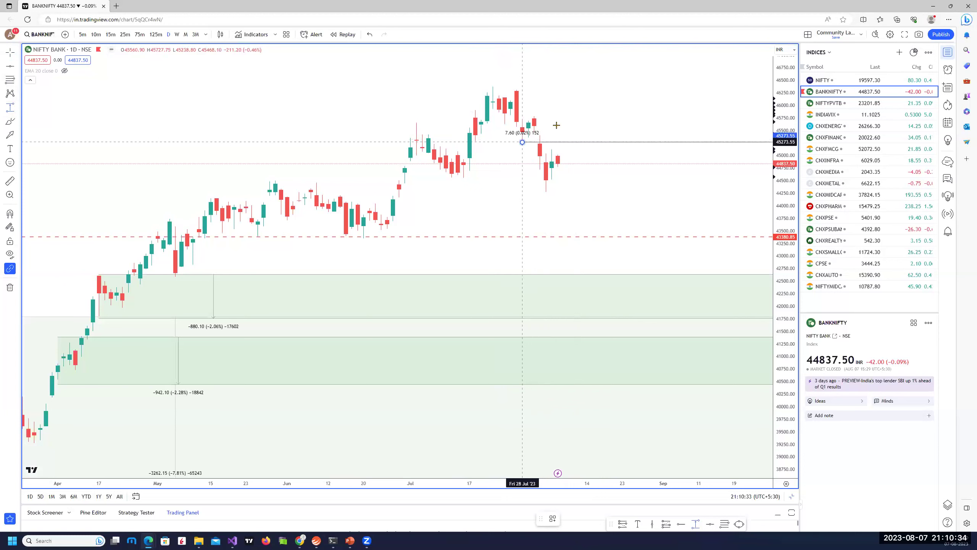
pyautogui.click(587, 115)
pyautogui.rightClick(587, 117)
pyautogui.moveTo(650, 124)
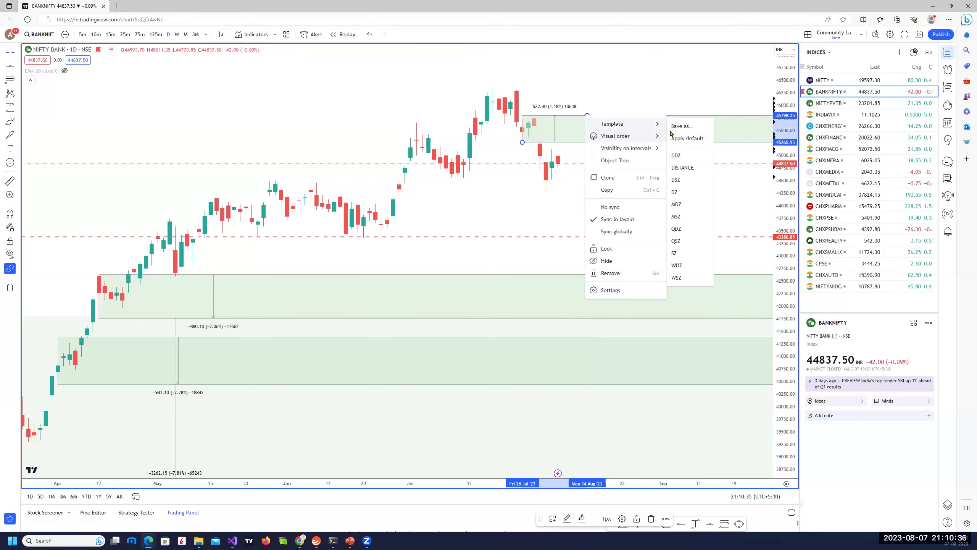
pyautogui.click(683, 186)
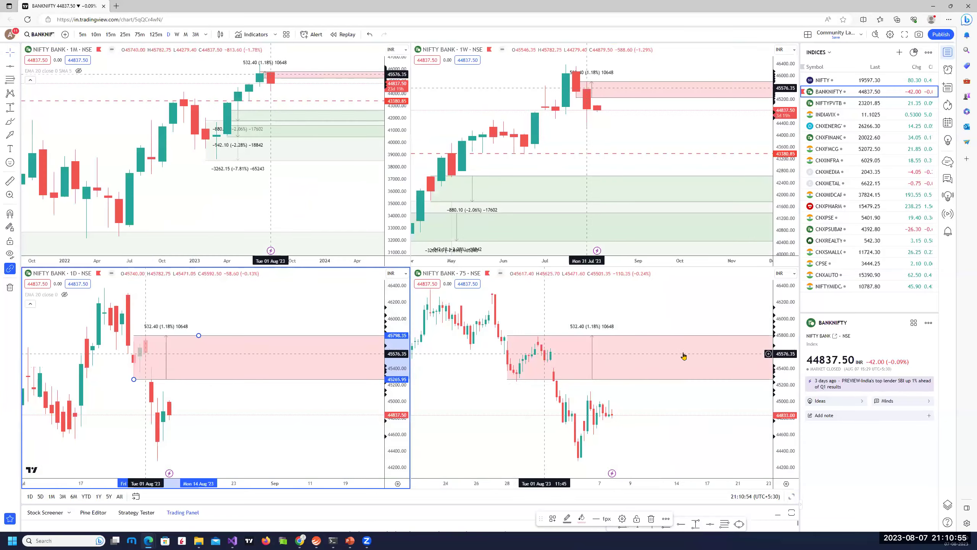
# - Enlarge the 75-minute chart and mark a green DZ demand zone near 44,168–44,372
pyautogui.click(791, 496)
pyautogui.click(792, 496)
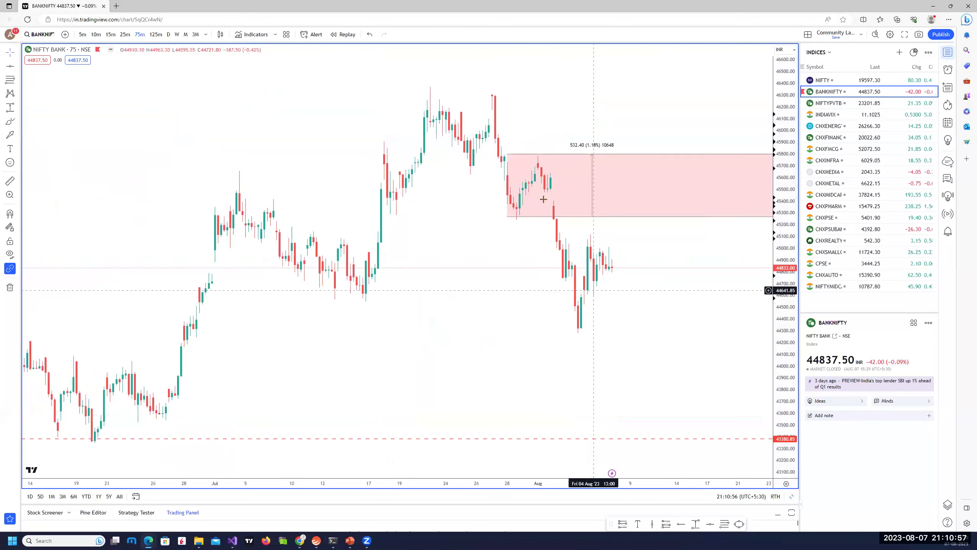
pyautogui.click(10, 107)
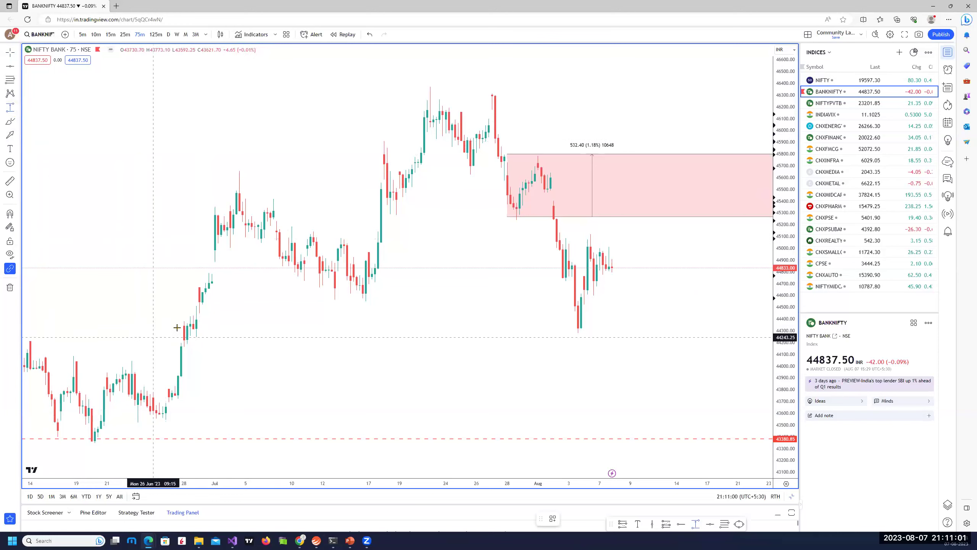
pyautogui.click(184, 322)
pyautogui.click(229, 346)
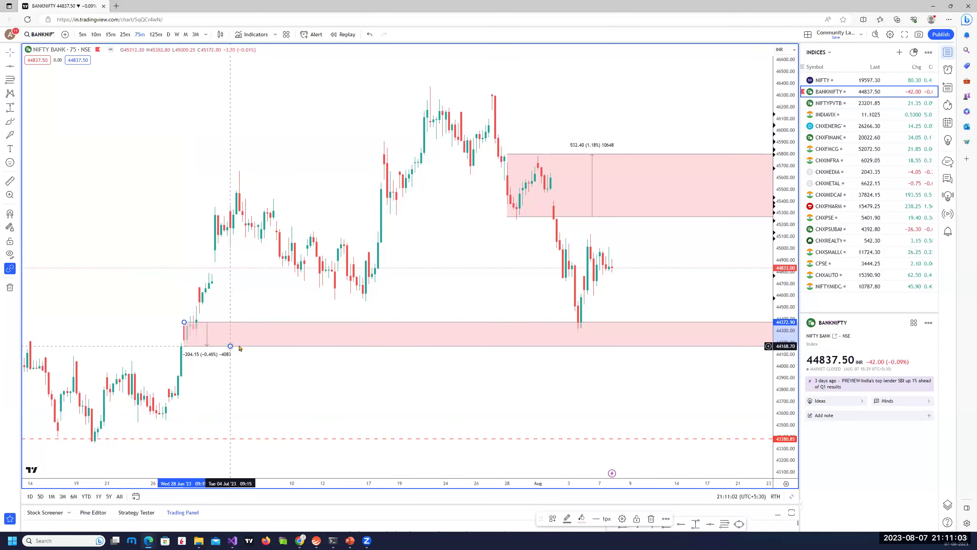
pyautogui.rightClick(230, 346)
pyautogui.moveTo(269, 354)
pyautogui.click(320, 424)
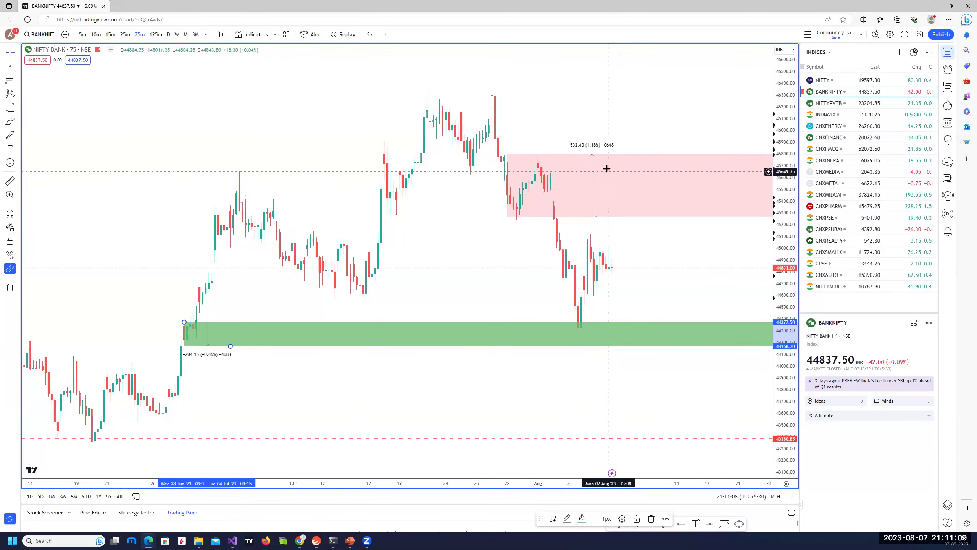
# - Mark a red SZ supply zone from about 45,598 to 45,886
pyautogui.click(501, 178)
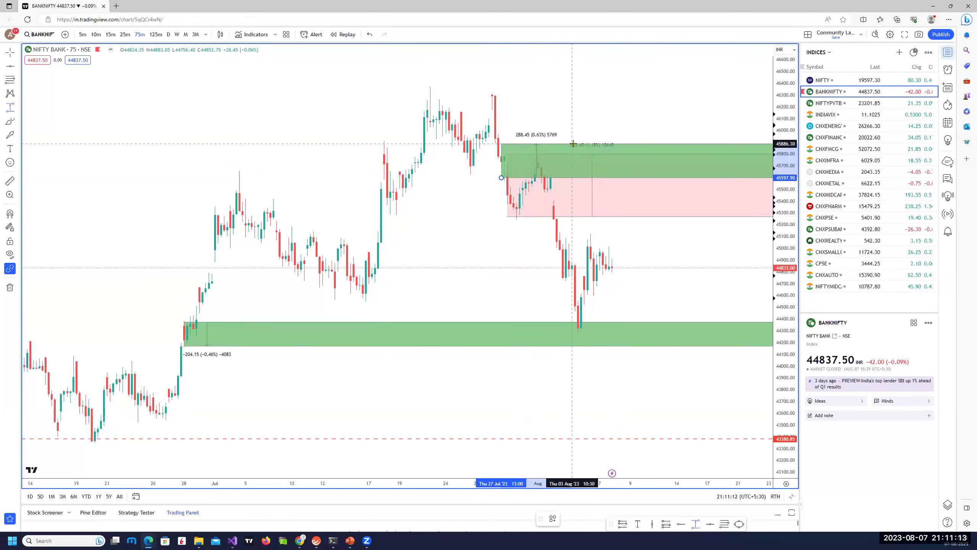
pyautogui.click(573, 144)
pyautogui.rightClick(573, 145)
pyautogui.moveTo(631, 151)
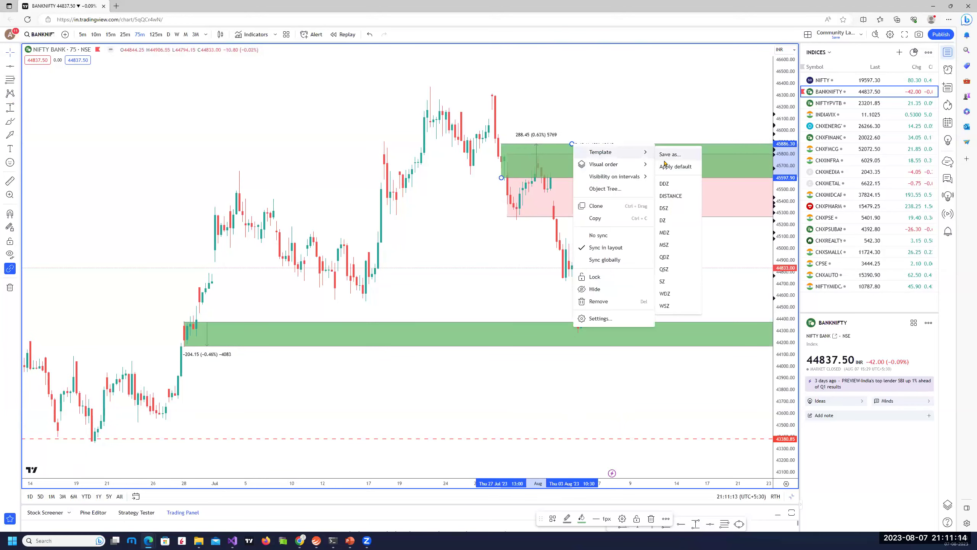
pyautogui.click(663, 282)
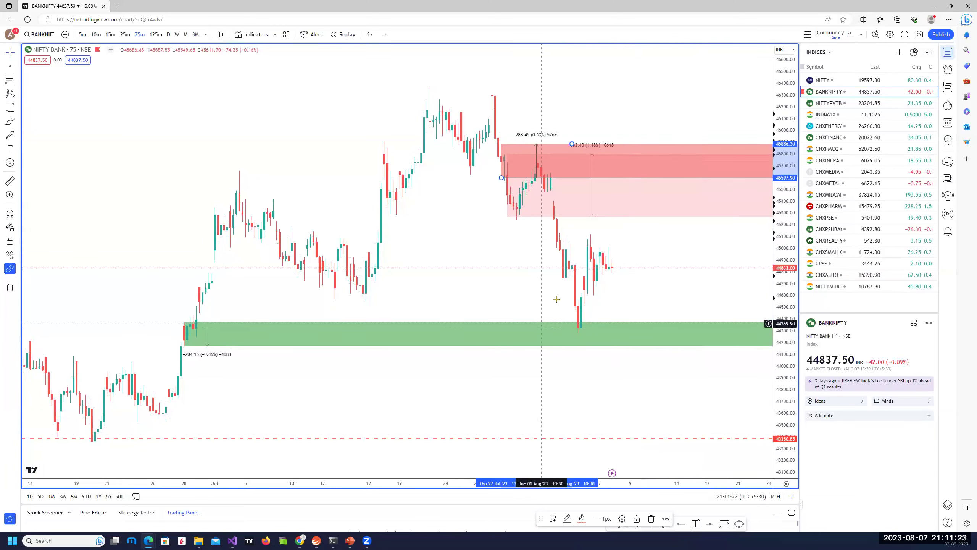
# - Deselect the zone box and select the dashed resistance line at 45,123.70
pyautogui.scroll(5, 569, 280)
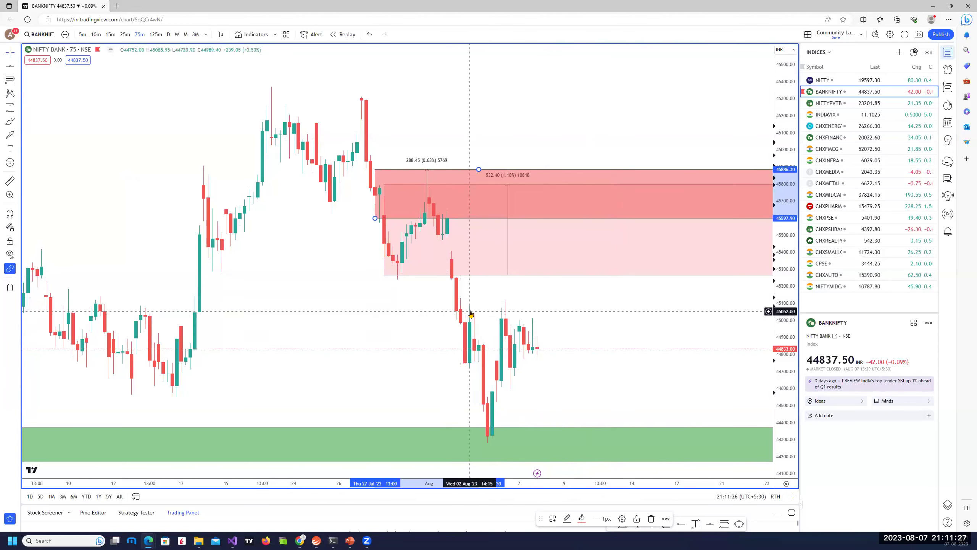
pyautogui.click(535, 293)
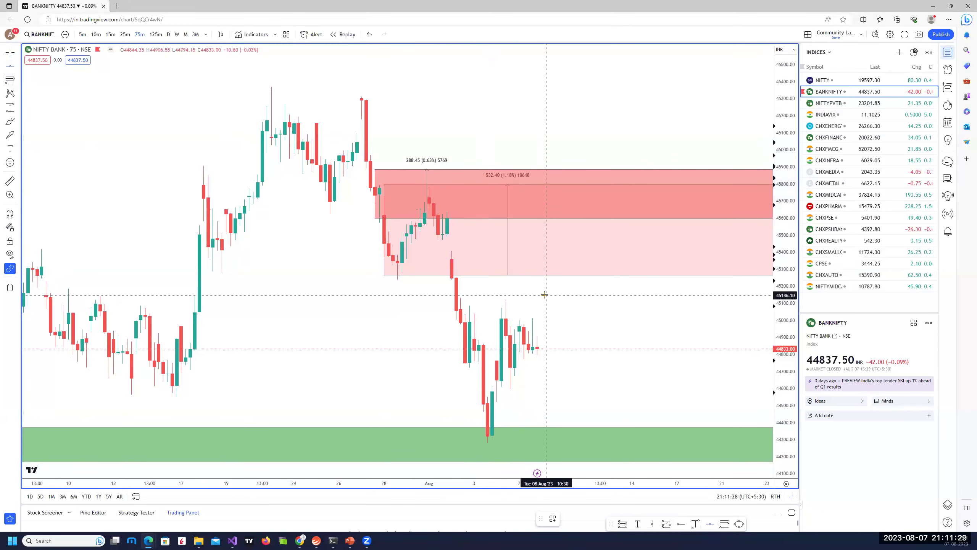
pyautogui.click(547, 300)
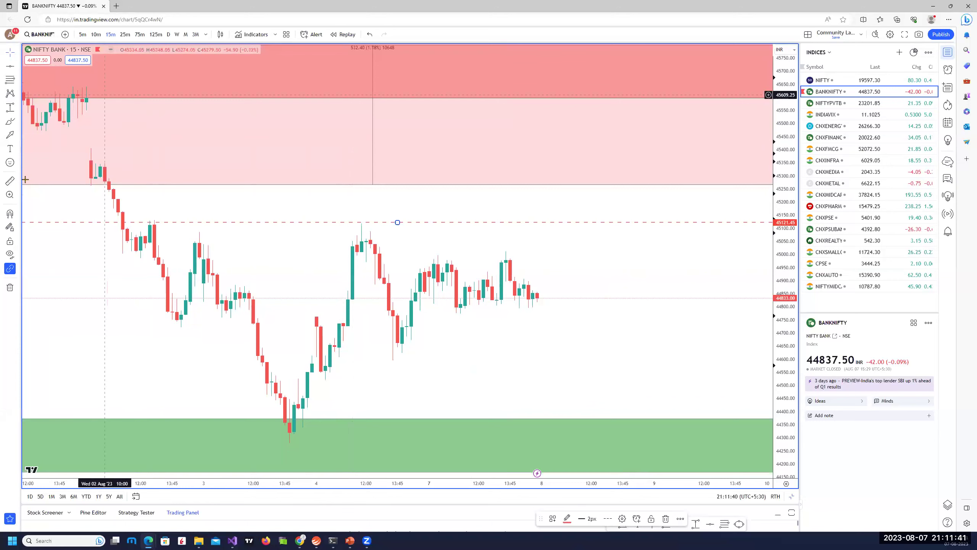
# - Draw a demand zone from about 44,531 to 44,333 and apply the green DZ template
pyautogui.click(10, 108)
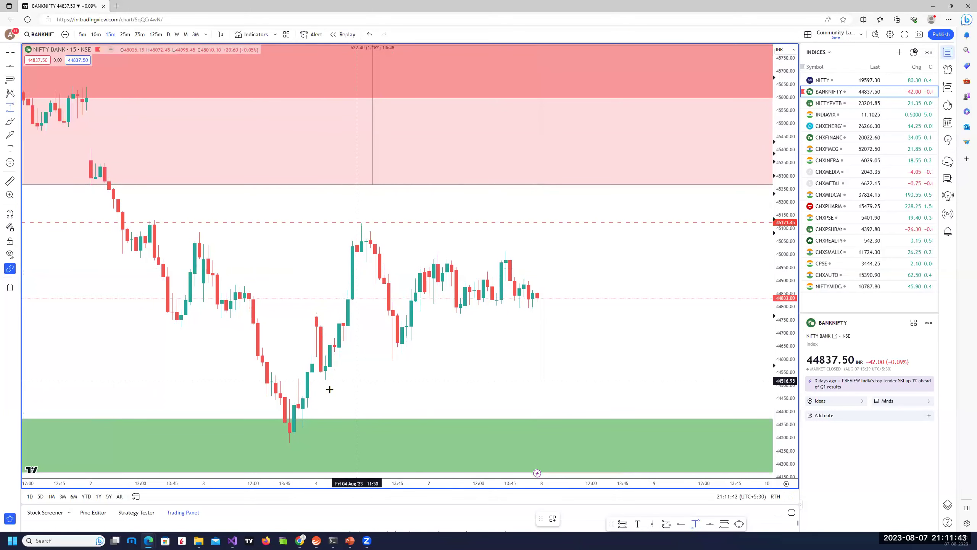
pyautogui.click(302, 376)
pyautogui.click(389, 429)
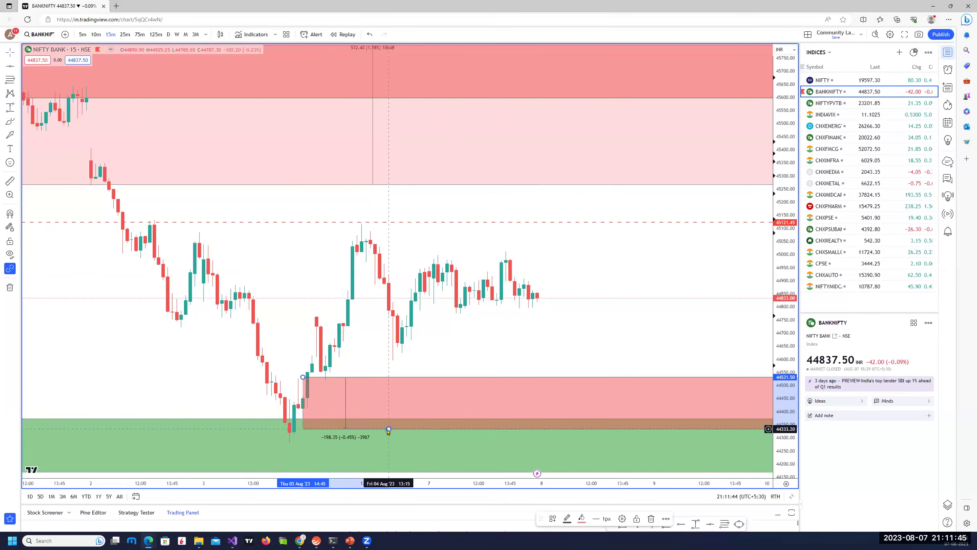
pyautogui.rightClick(388, 431)
pyautogui.moveTo(428, 357)
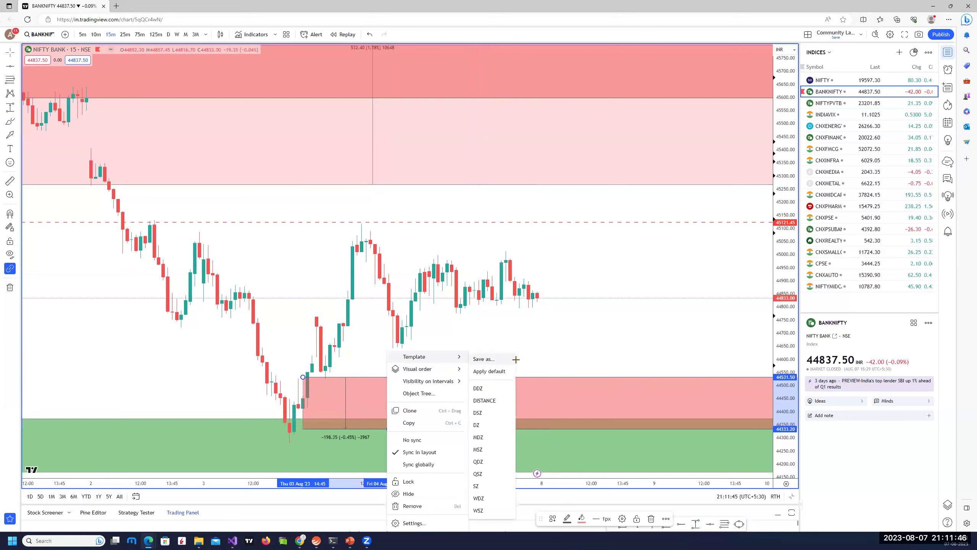
pyautogui.click(476, 425)
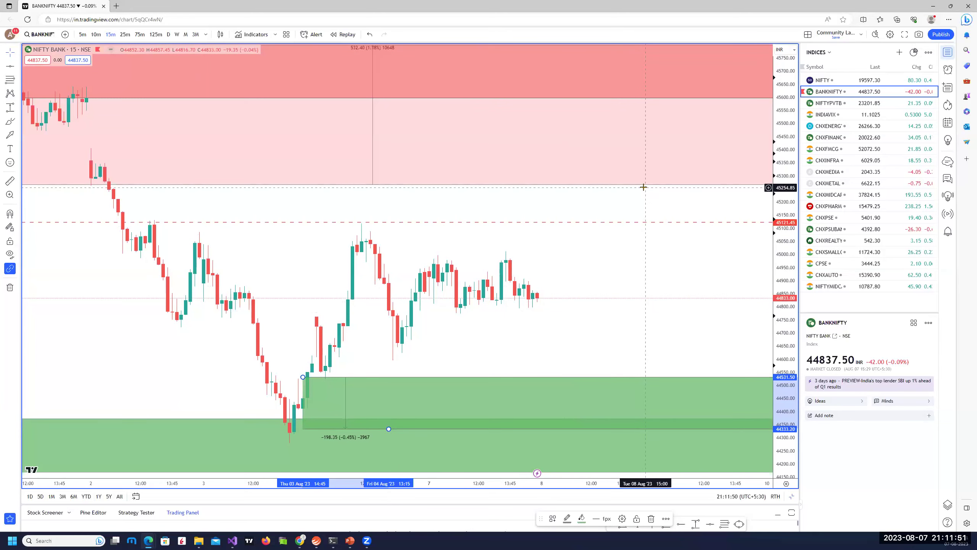
# - Zoom out on the 15-minute chart and restore the four-chart layout
pyautogui.scroll(-2, 557, 308)
pyautogui.scroll(-3, 619, 246)
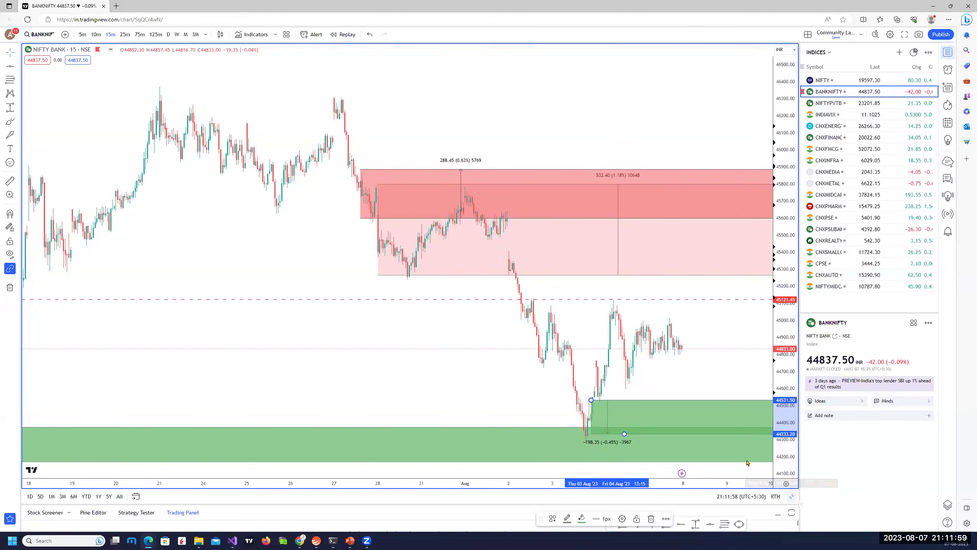
pyautogui.click(791, 497)
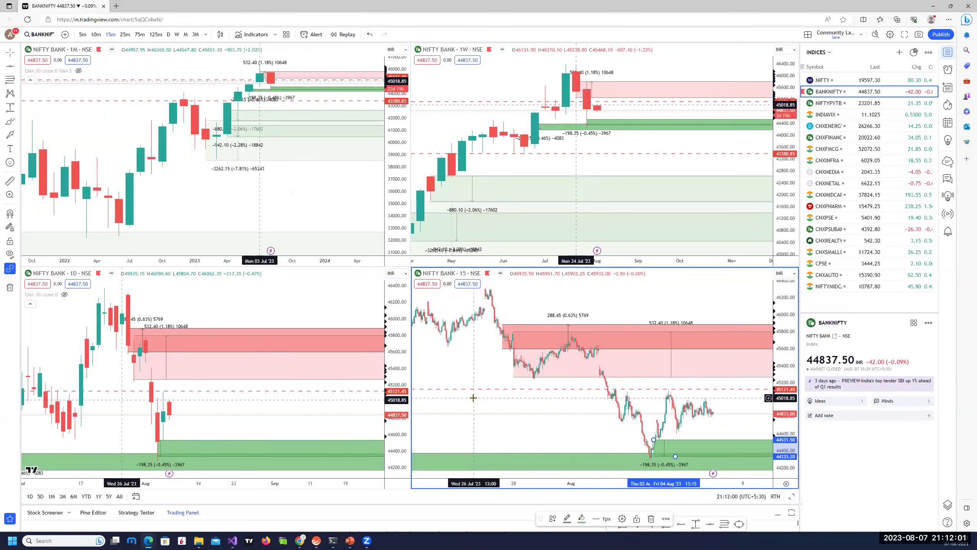